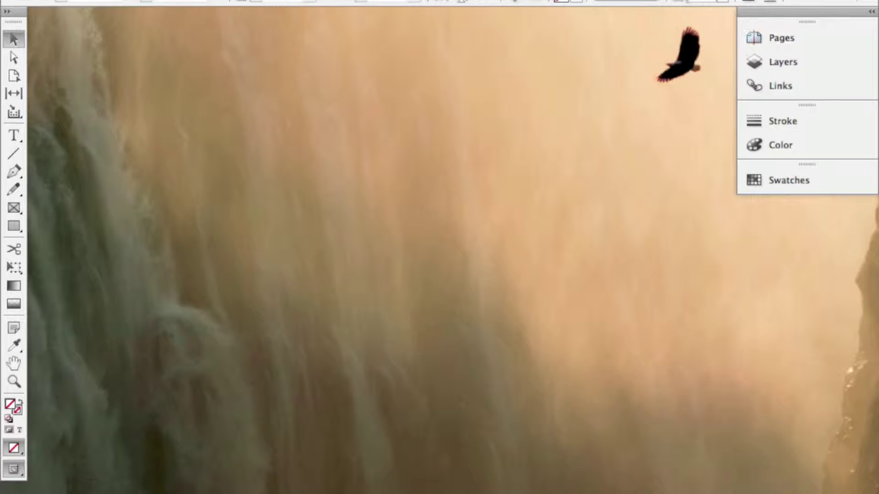
Start a new document on the Custom preset with 6 pages and Facing Pages off
{"action": "left_click", "coordinate": [126, 1]}
{"action": "mouse_move", "coordinate": [137, 0]}
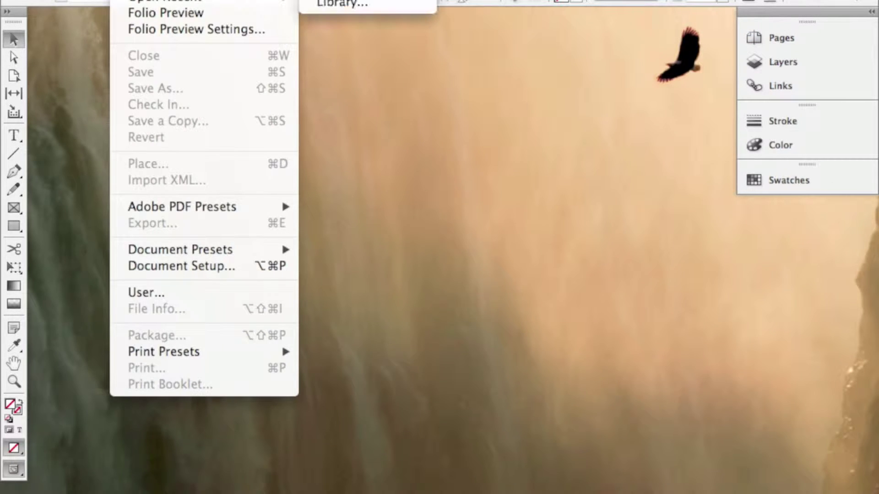
{"action": "left_click", "coordinate": [324, 1]}
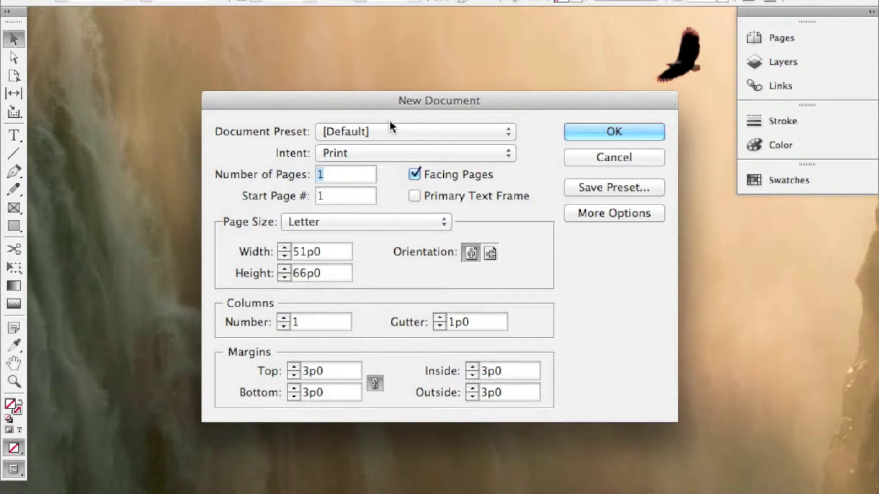
{"action": "left_click", "coordinate": [398, 132]}
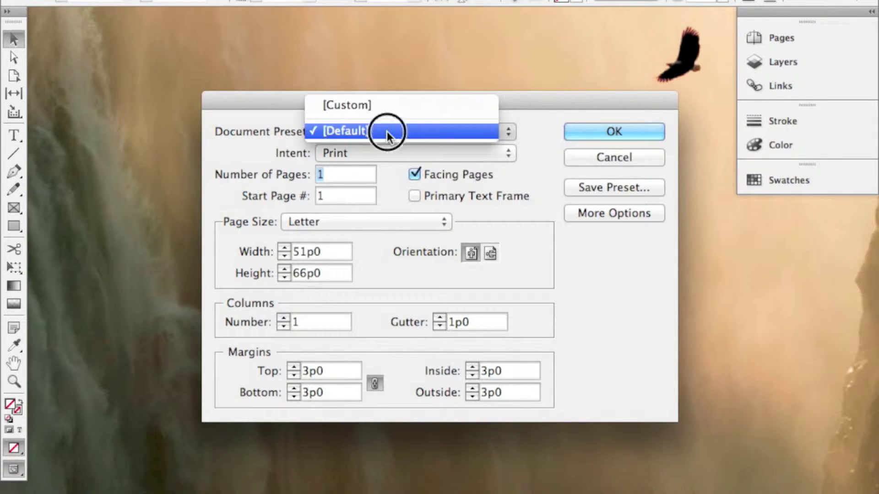
{"action": "left_click", "coordinate": [379, 109]}
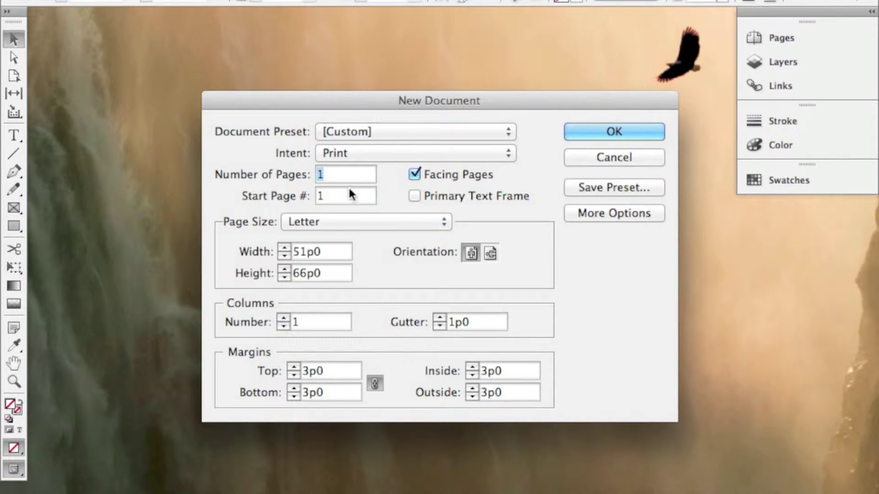
{"action": "type", "text": "6"}
{"action": "left_click", "coordinate": [414, 174]}
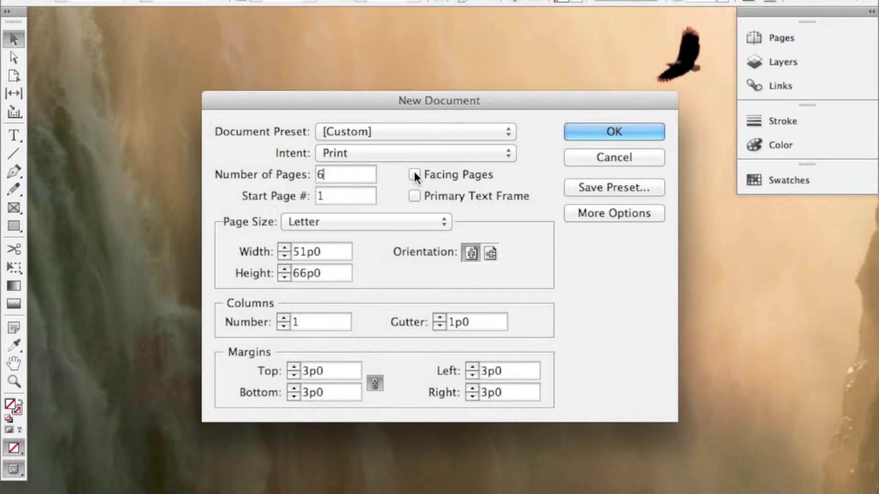
Create the document with a custom 3.6875 in page width and 0.25 in margins on all sides
{"action": "left_click", "coordinate": [361, 222]}
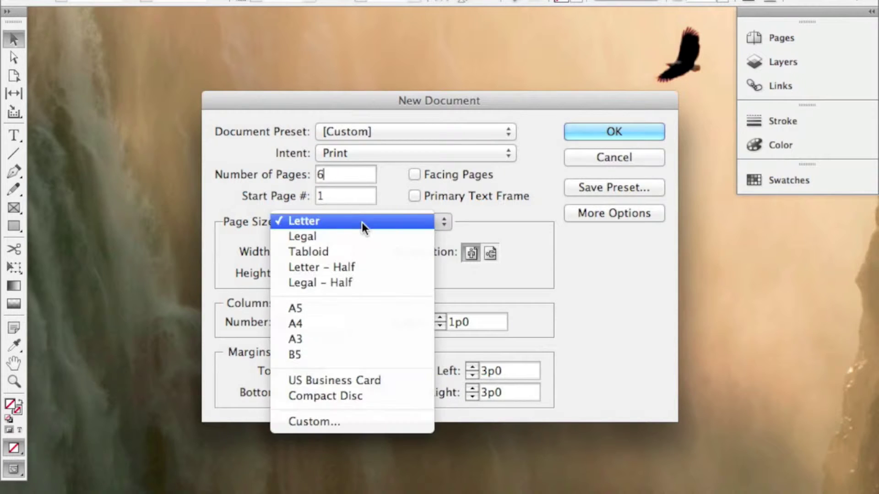
{"action": "left_click", "coordinate": [306, 423]}
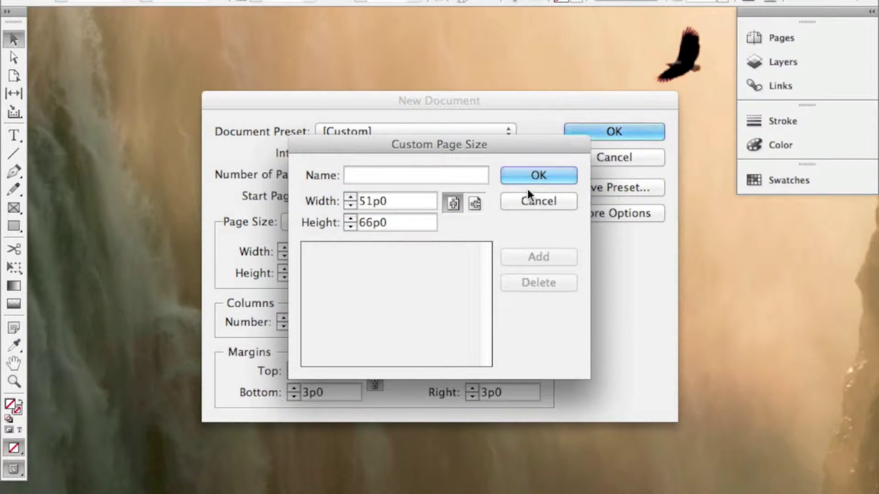
{"action": "left_click", "coordinate": [525, 204]}
{"action": "double_click", "coordinate": [323, 251]}
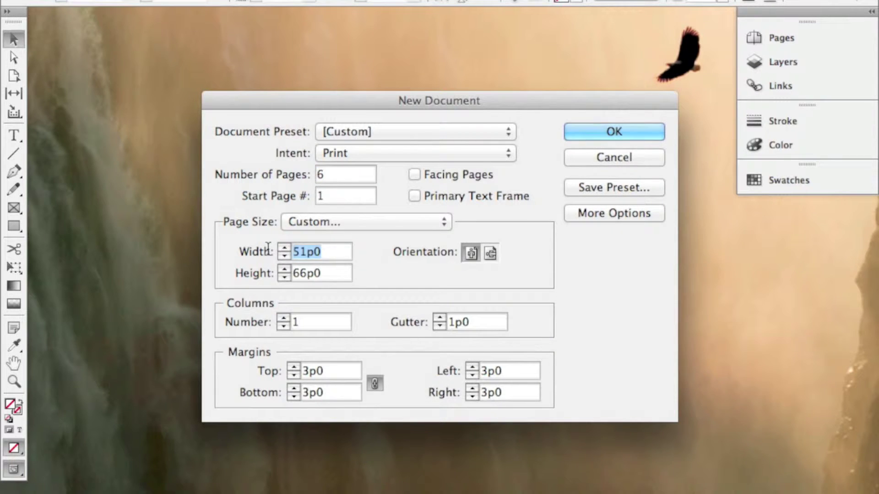
{"action": "type", "text": "3."}
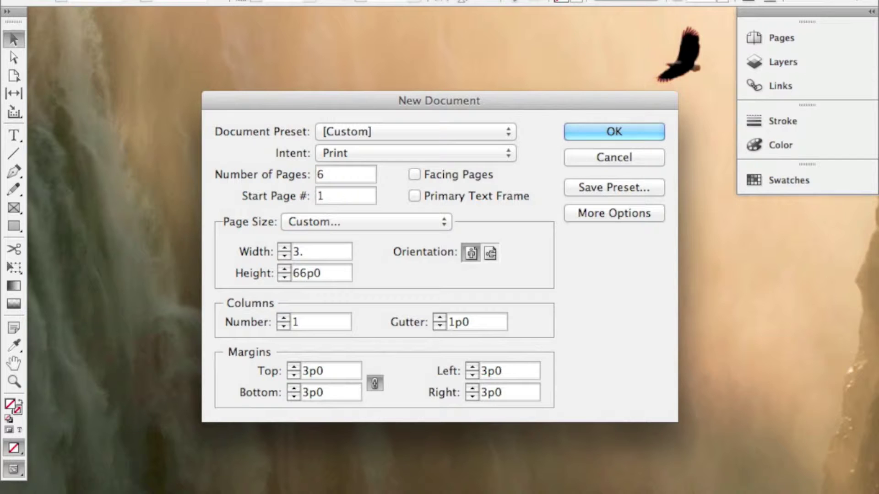
{"action": "type", "text": "6875 in"}
{"action": "key", "text": "Tab"}
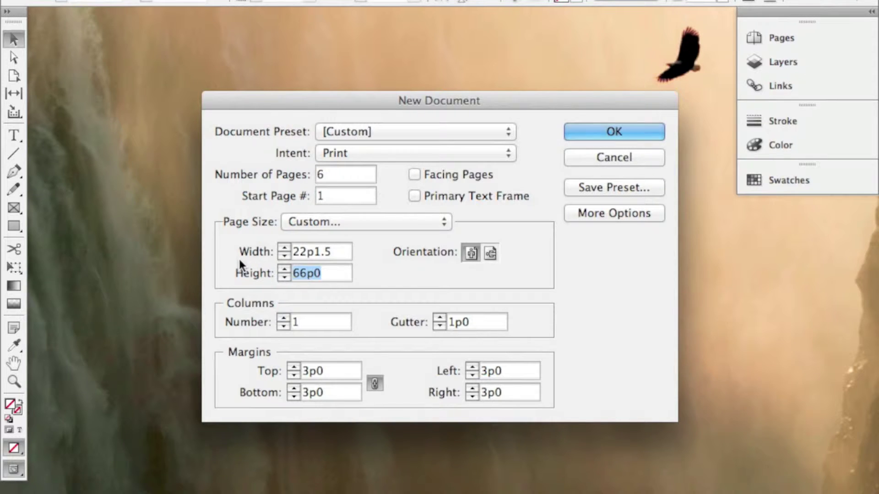
{"action": "type", "text": "8 in"}
{"action": "double_click", "coordinate": [325, 369]}
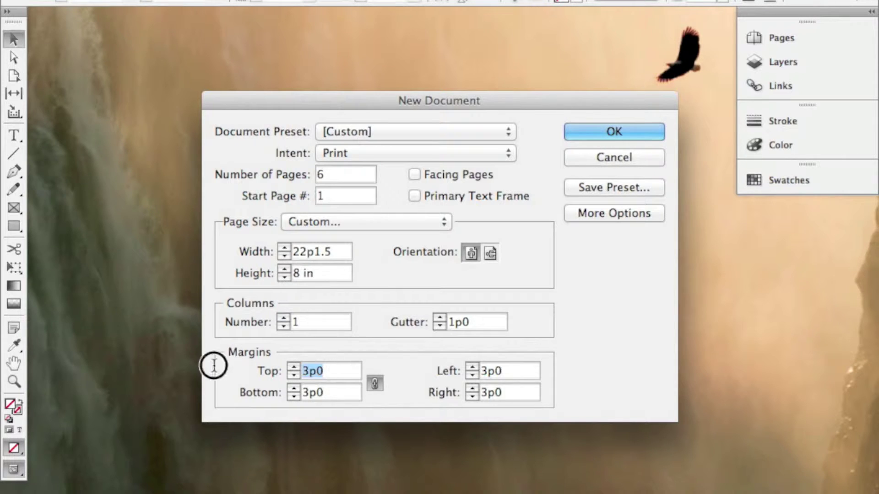
{"action": "key", "text": "BackSpace"}
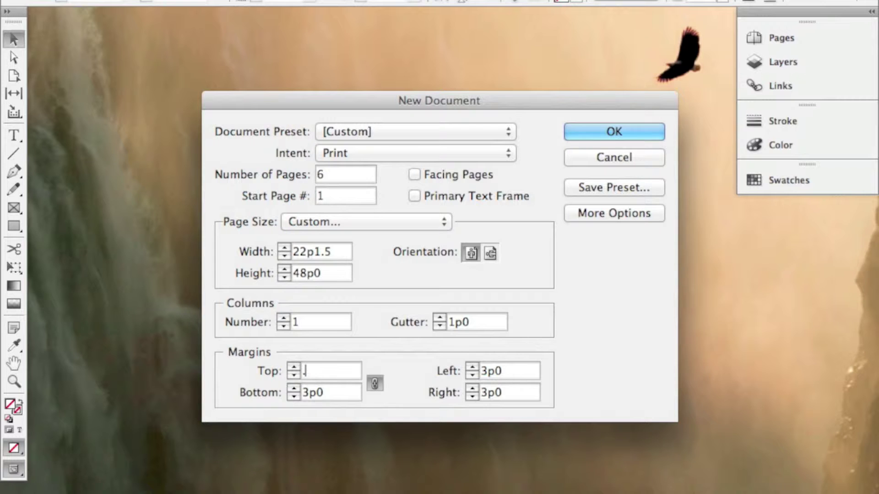
{"action": "type", "text": ".25 in"}
{"action": "key", "text": "Tab"}
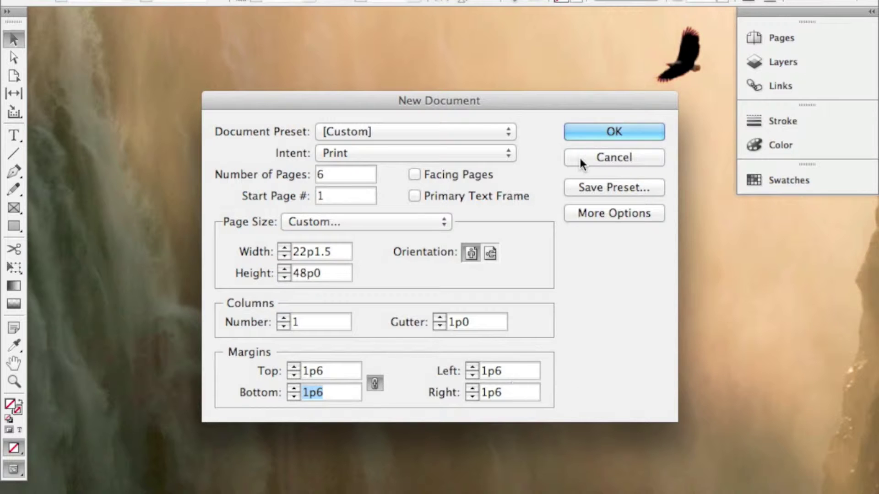
{"action": "left_click", "coordinate": [590, 136]}
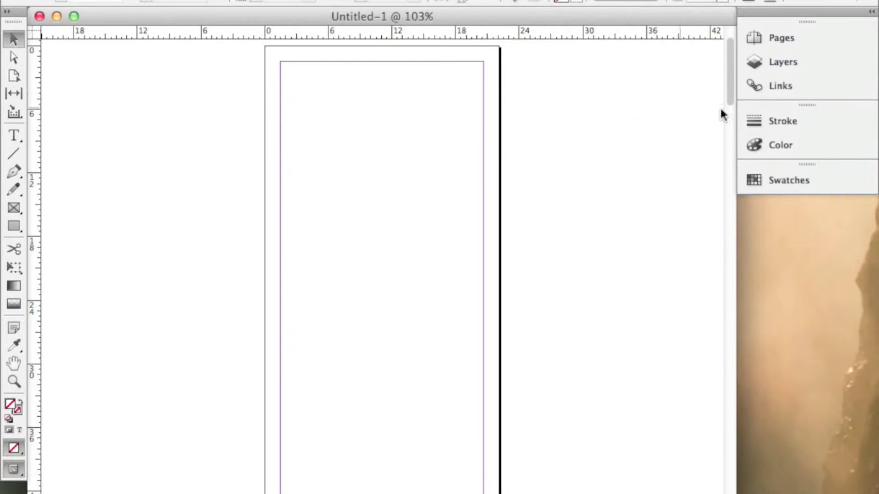
Open the Pages panel and drag it taller so all six page thumbnails are listed
{"action": "left_click", "coordinate": [777, 37]}
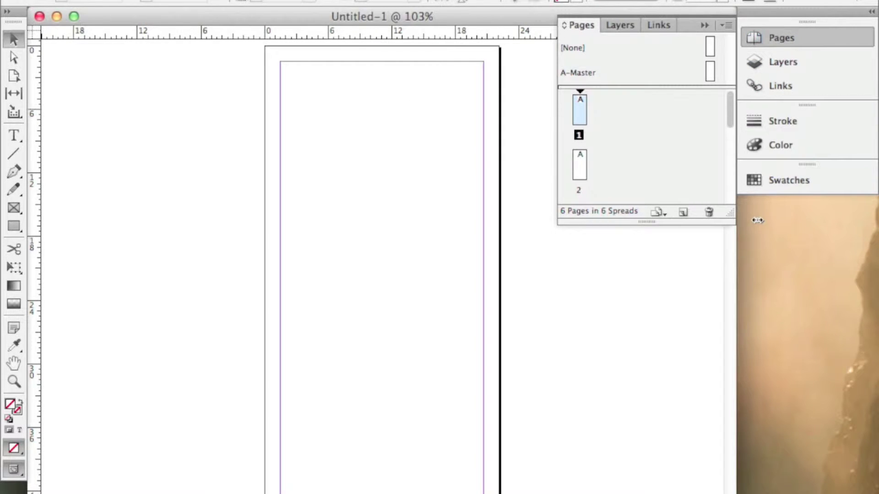
{"action": "left_click_drag", "start_coordinate": [729, 213], "coordinate": [730, 418]}
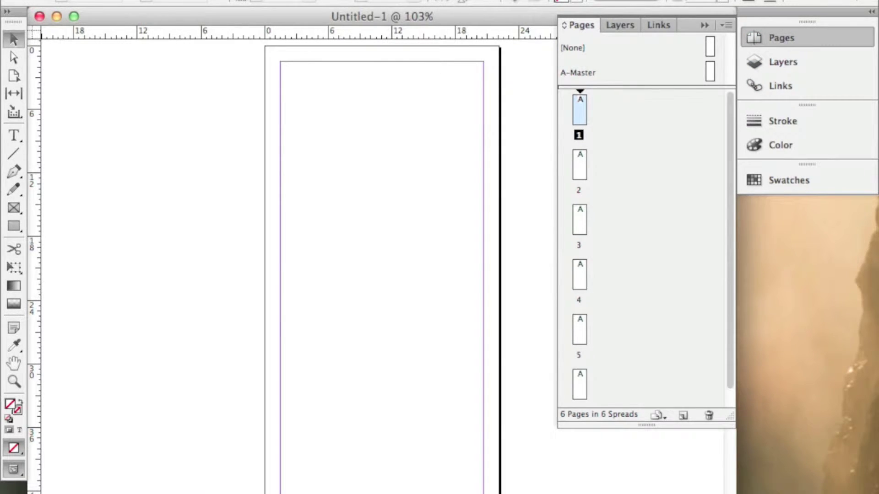
{"action": "left_click", "coordinate": [451, 1]}
{"action": "mouse_move", "coordinate": [550, 1]}
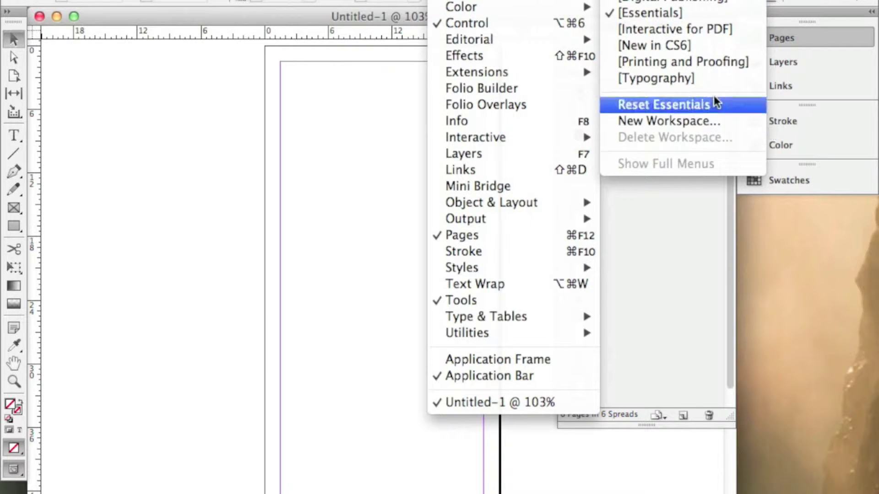
{"action": "left_click", "coordinate": [671, 288]}
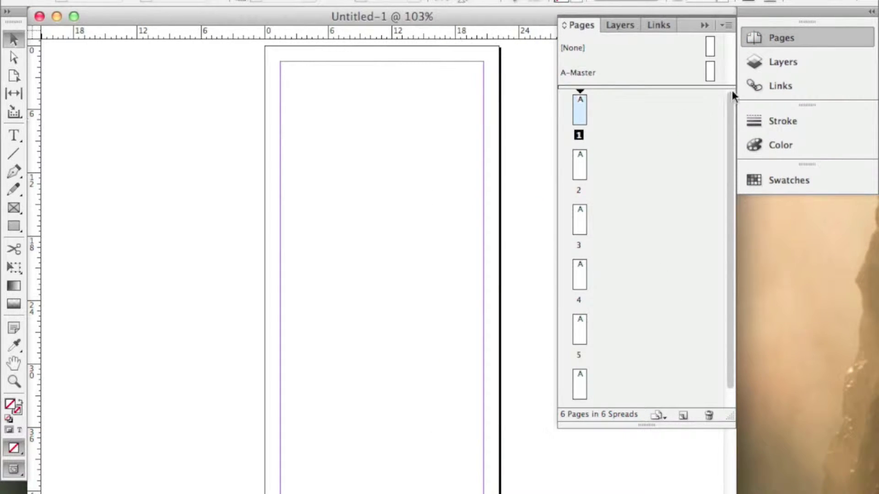
{"action": "scroll", "coordinate": [627, 143], "scroll_direction": "down", "scroll_amount": 2}
{"action": "scroll", "coordinate": [598, 142], "scroll_direction": "up", "scroll_amount": 2}
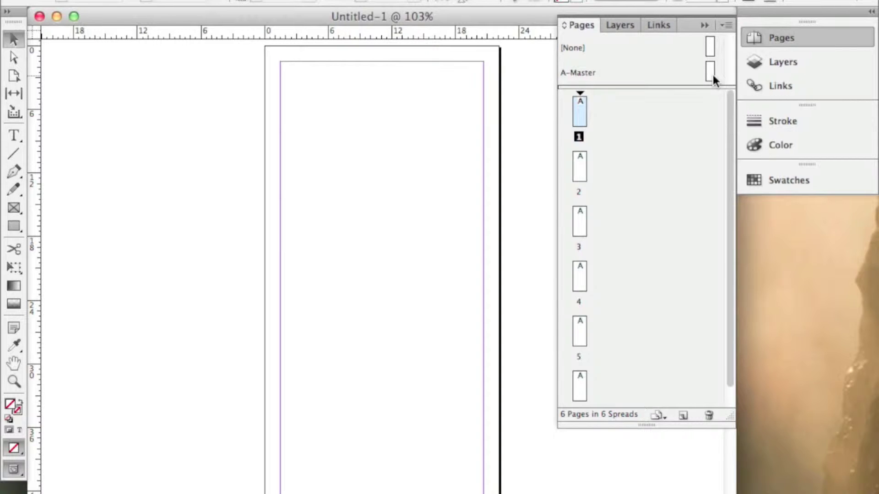
{"action": "left_click", "coordinate": [724, 25]}
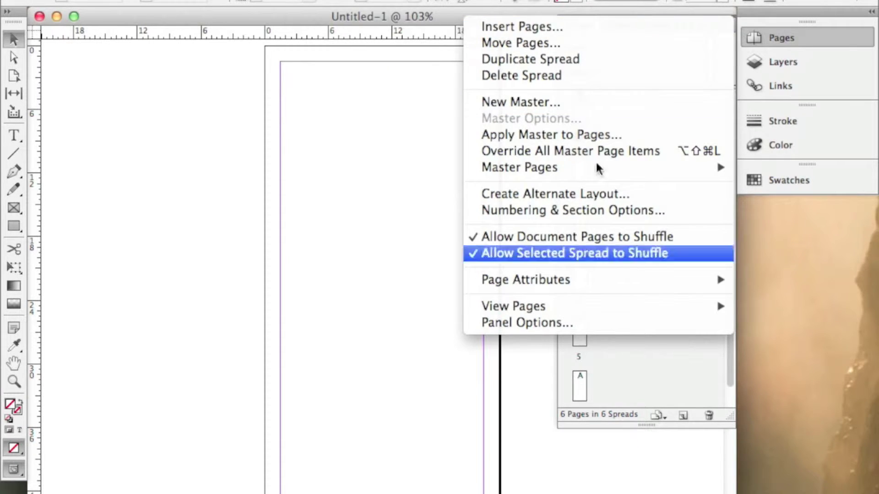
Create a new master named Inner Panel with a 3.625 in page width
{"action": "left_click", "coordinate": [546, 102]}
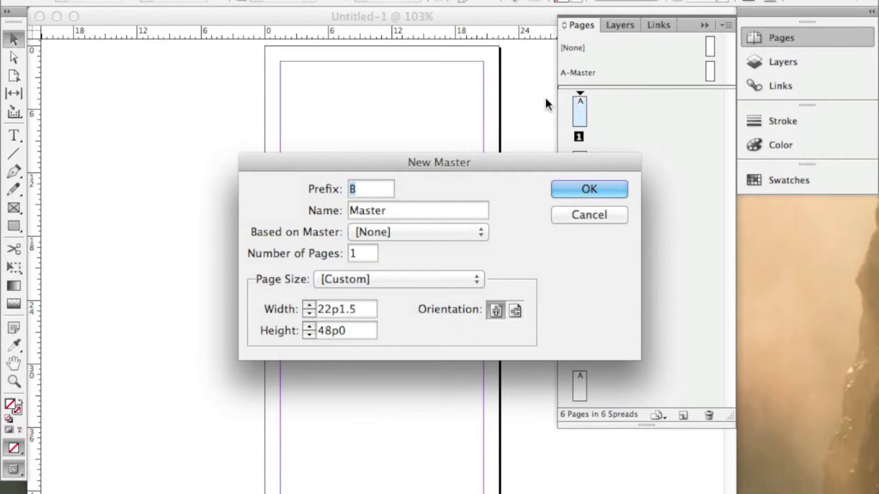
{"action": "left_click", "coordinate": [397, 206]}
{"action": "type", "text": "Inne"}
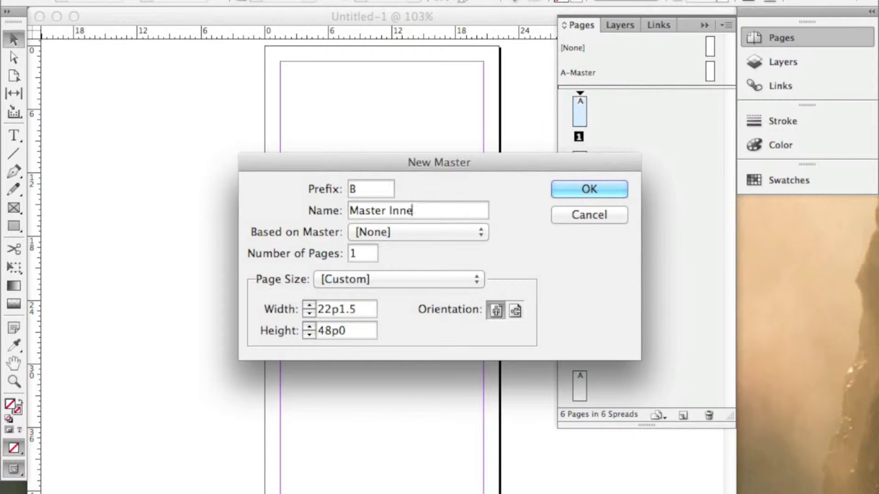
{"action": "type", "text": "r Panel"}
{"action": "left_click", "coordinate": [295, 305]}
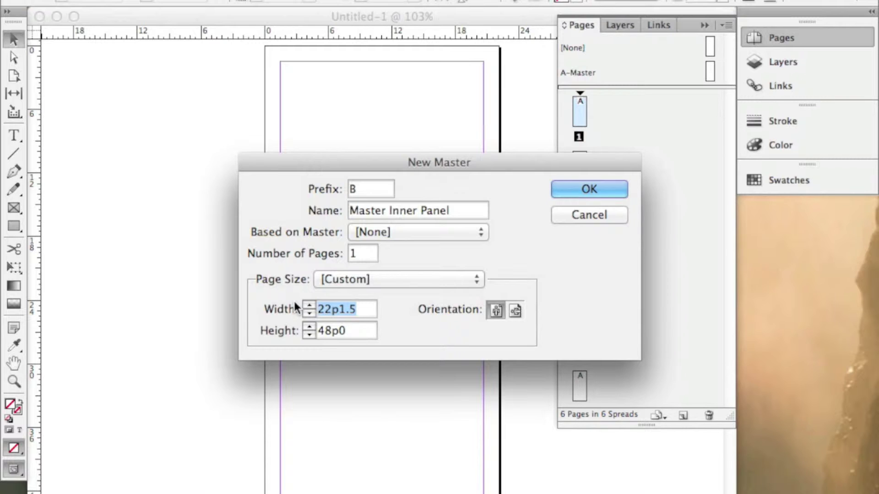
{"action": "type", "text": "3.625"}
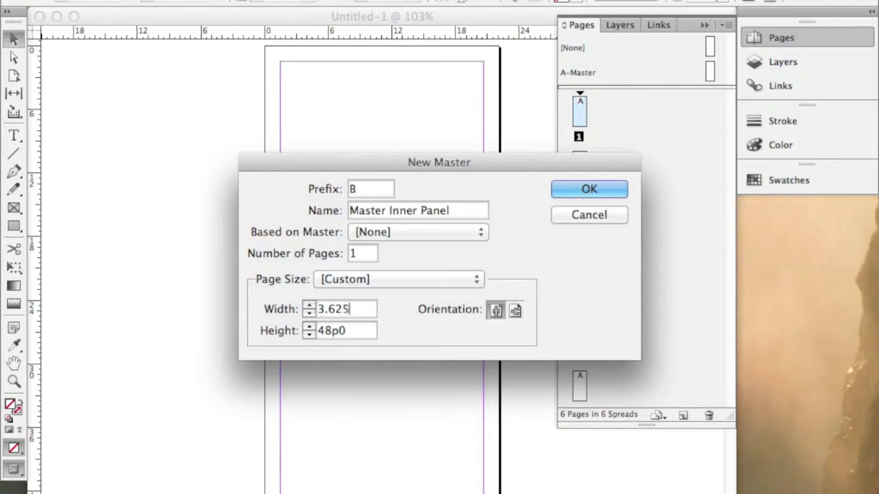
{"action": "type", "text": " in"}
{"action": "left_click", "coordinate": [552, 190]}
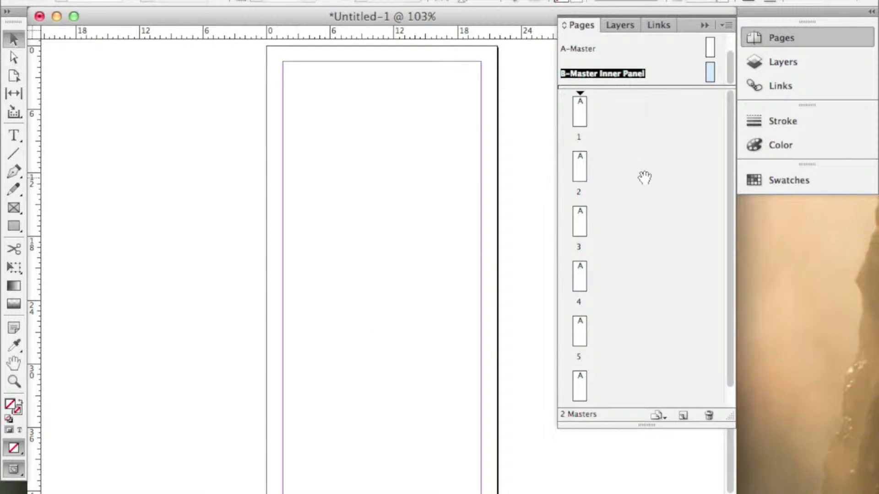
Combine pages 1–3 into one three-page spread and move pages 5 and 6 beside page 4
{"action": "double_click", "coordinate": [708, 48]}
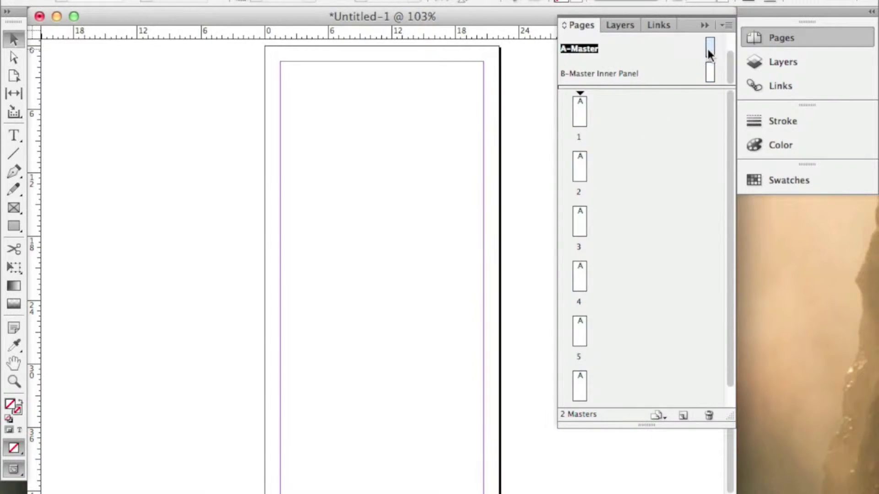
{"action": "double_click", "coordinate": [709, 73]}
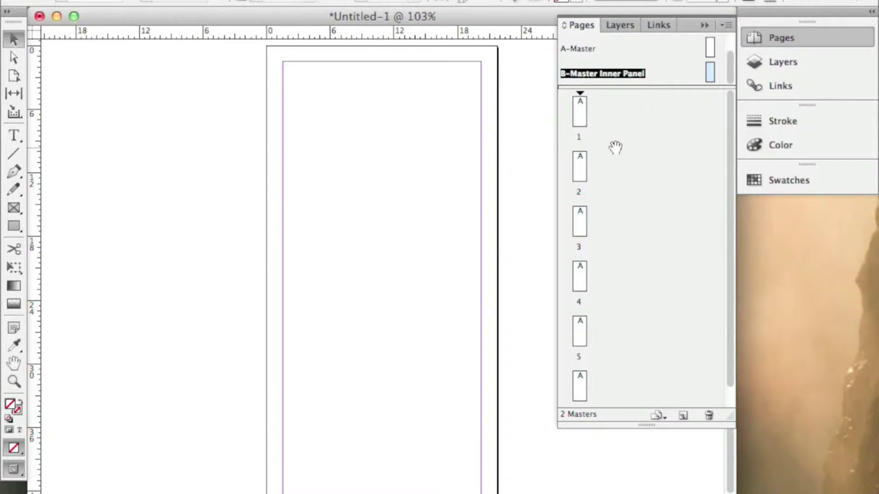
{"action": "left_click_drag", "start_coordinate": [580, 167], "coordinate": [602, 108]}
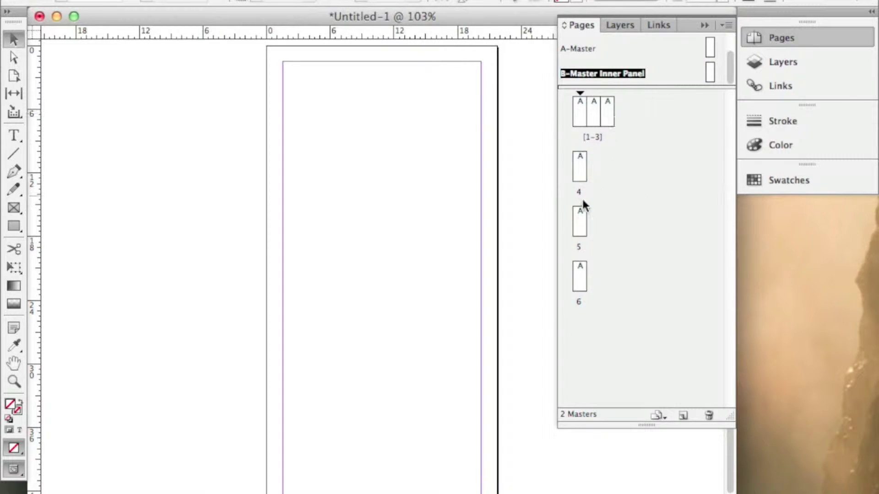
{"action": "left_click", "coordinate": [581, 215]}
{"action": "left_click_drag", "start_coordinate": [578, 265], "coordinate": [589, 174]}
{"action": "left_click_drag", "start_coordinate": [582, 207], "coordinate": [586, 163]}
{"action": "left_click", "coordinate": [585, 166]}
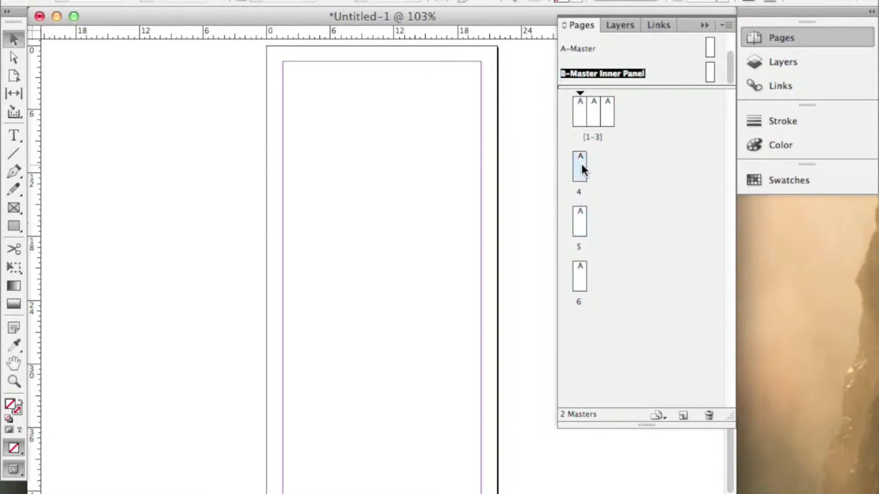
{"action": "left_click", "coordinate": [579, 284], "text": "shift"}
Turn off both Allow Shuffle options and join pages 4–6 into one spread
{"action": "left_click", "coordinate": [722, 25]}
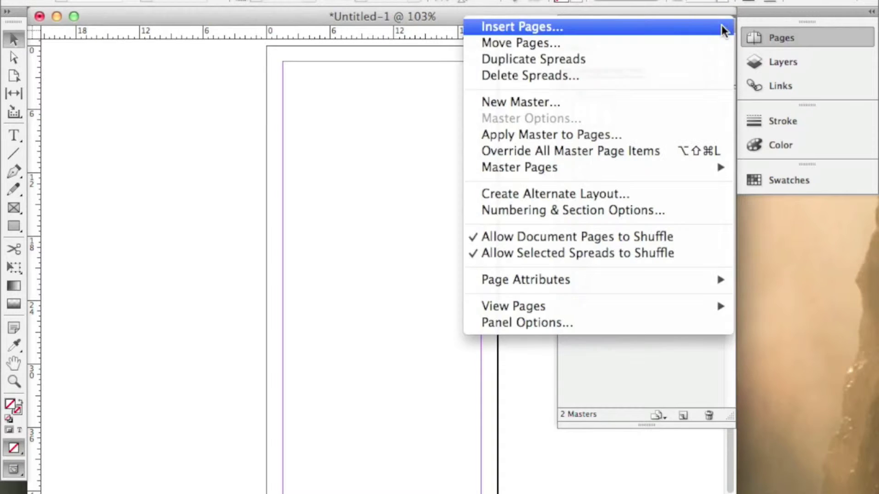
{"action": "left_click", "coordinate": [636, 237]}
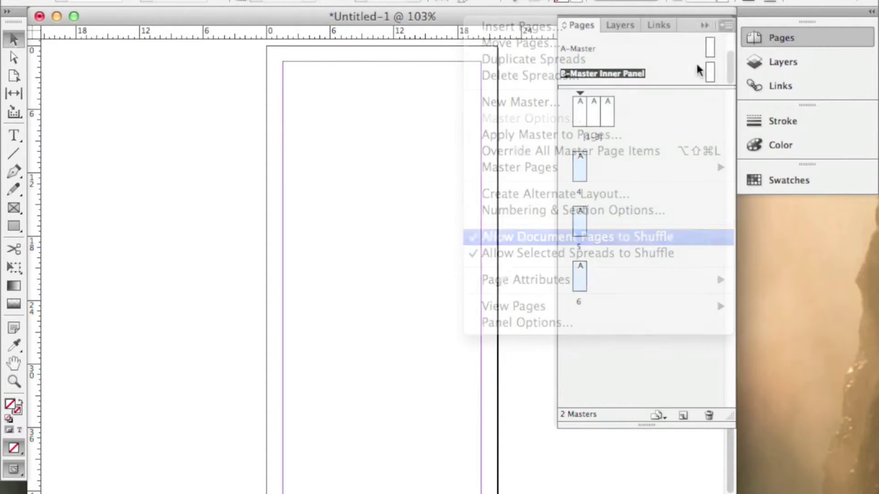
{"action": "left_click", "coordinate": [721, 24]}
{"action": "left_click", "coordinate": [614, 253]}
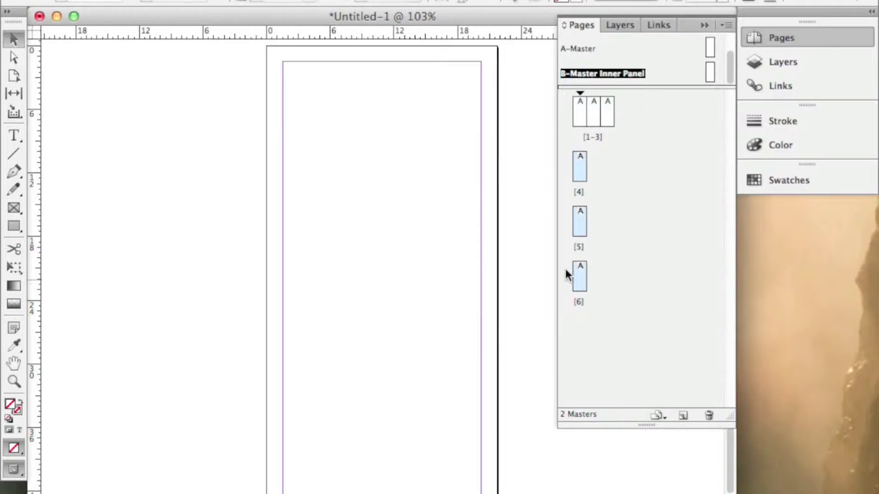
{"action": "left_click_drag", "start_coordinate": [576, 222], "coordinate": [584, 168]}
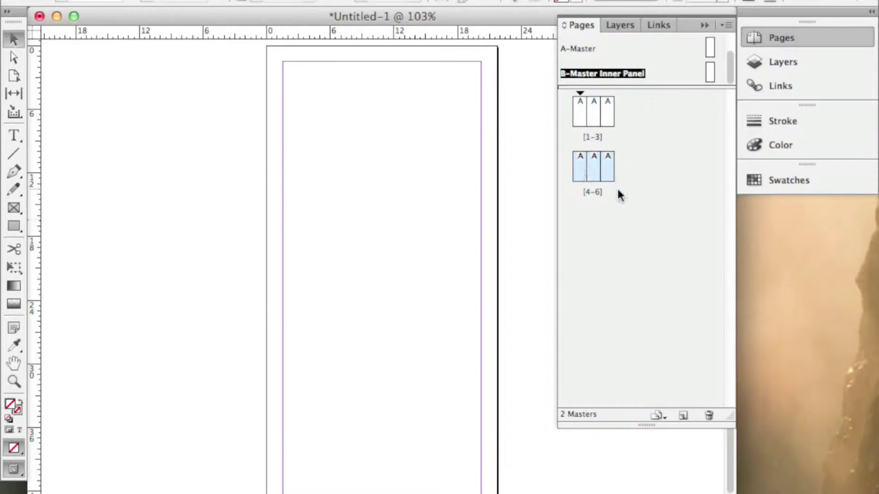
{"action": "left_click", "coordinate": [721, 25]}
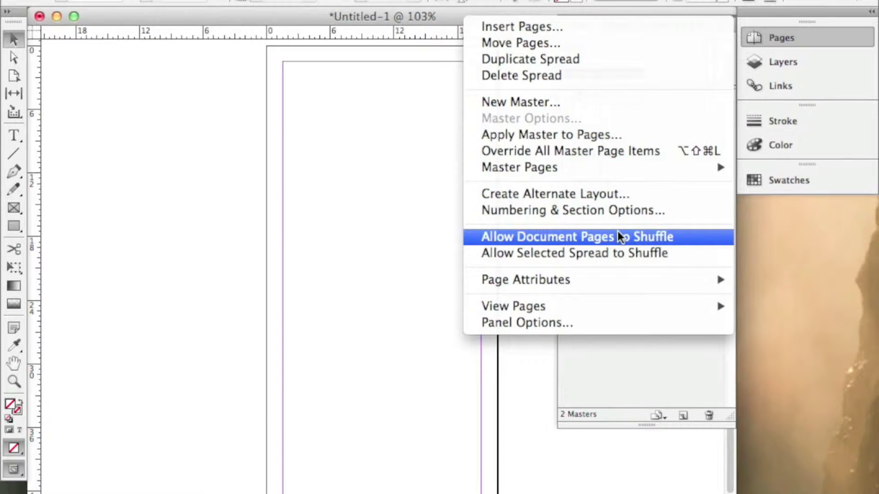
{"action": "left_click", "coordinate": [635, 368]}
{"action": "left_click", "coordinate": [654, 366]}
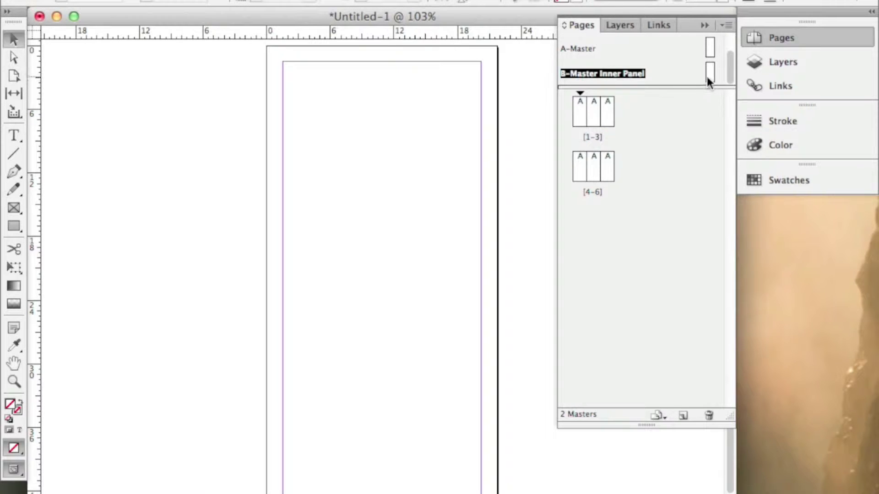
Apply B-Master Inner Panel to pages 1 and 6, resizing each to the master's page size
{"action": "left_click_drag", "start_coordinate": [708, 73], "coordinate": [583, 110]}
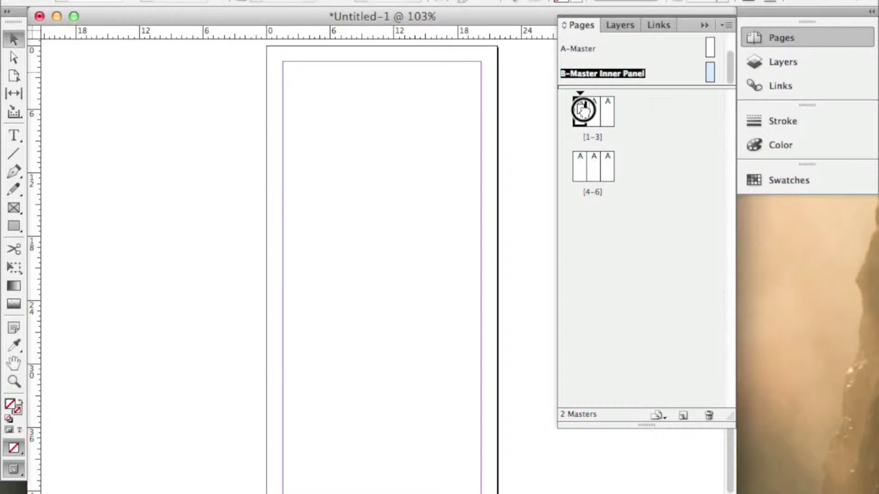
{"action": "left_click_drag", "start_coordinate": [582, 110], "coordinate": [581, 111]}
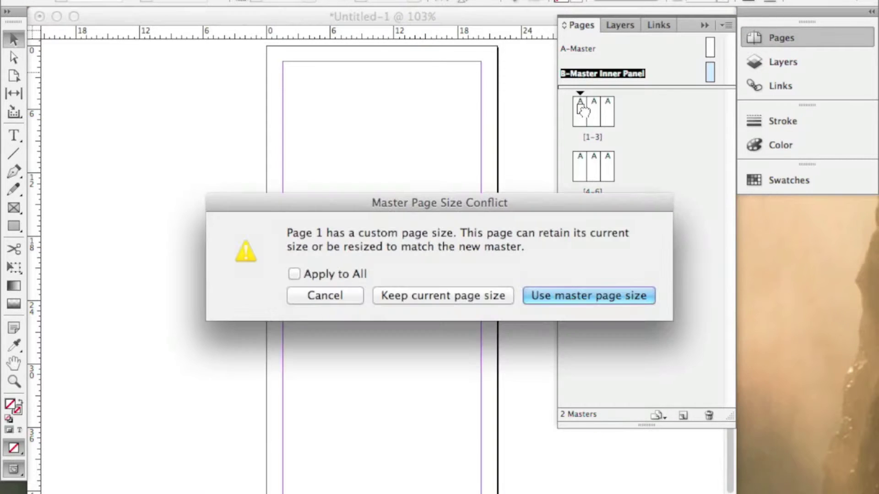
{"action": "left_click", "coordinate": [560, 297]}
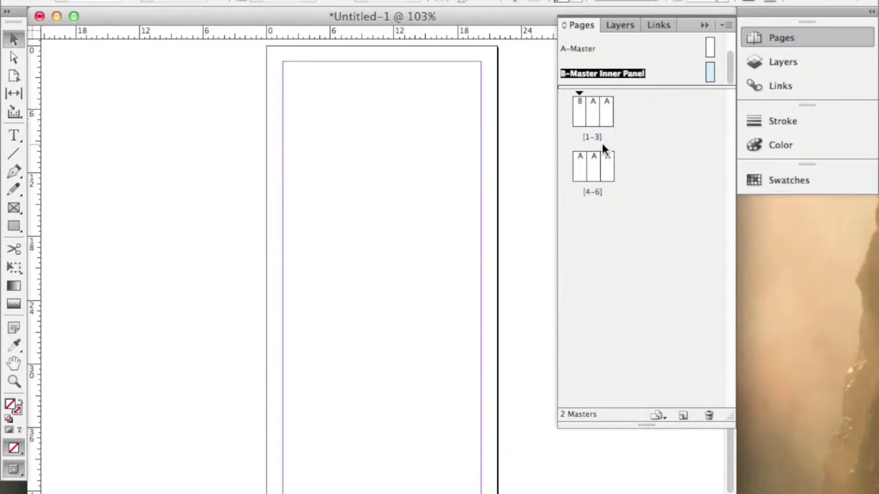
{"action": "left_click_drag", "start_coordinate": [701, 79], "coordinate": [606, 166]}
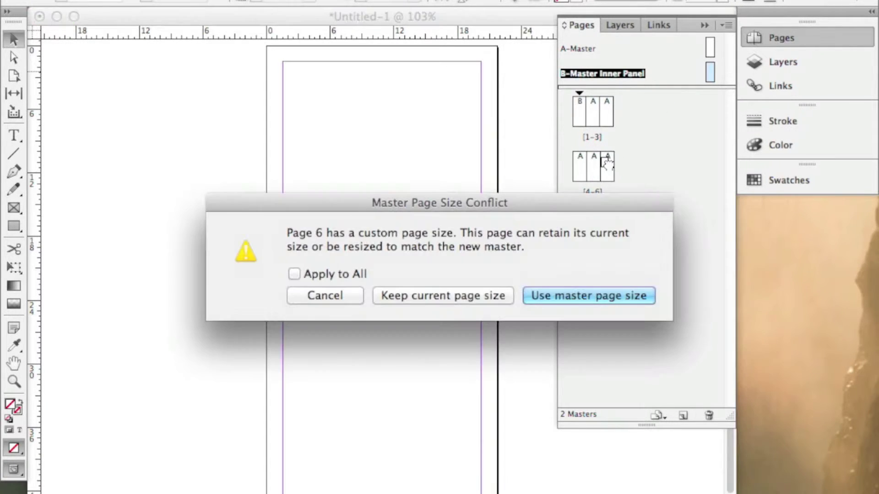
{"action": "left_click", "coordinate": [578, 295]}
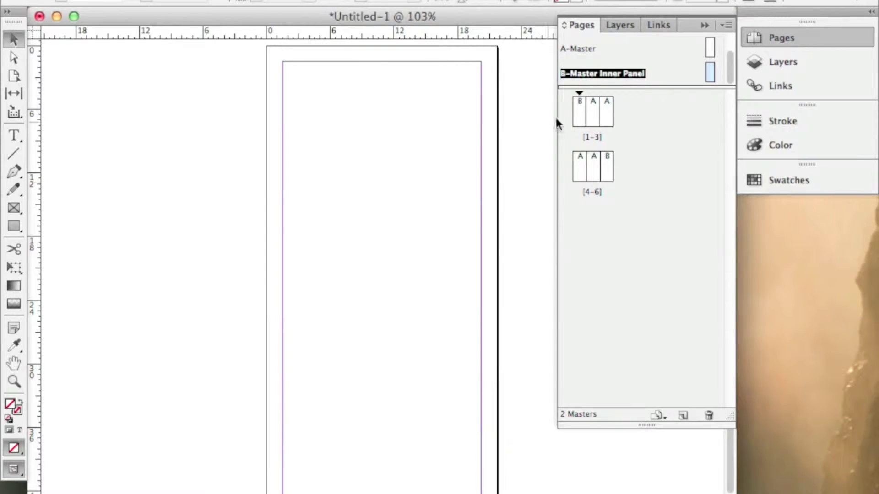
{"action": "double_click", "coordinate": [580, 111]}
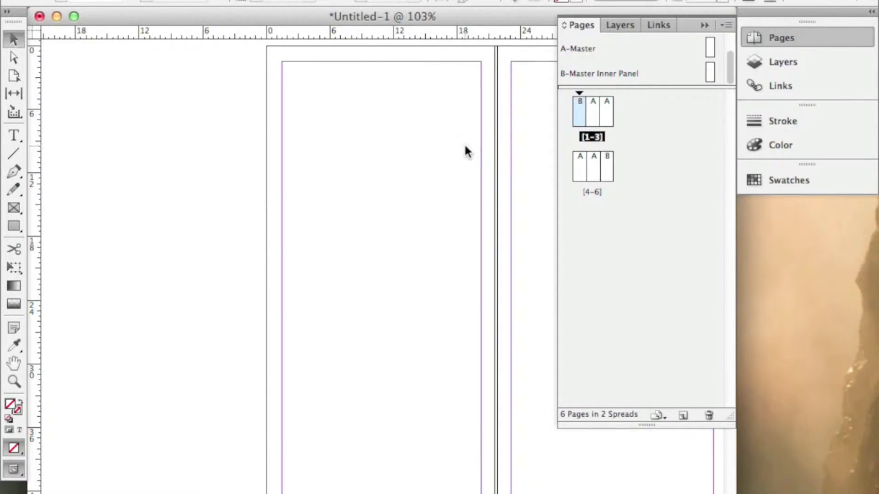
{"action": "scroll", "coordinate": [464, 144], "scroll_direction": "right", "scroll_amount": 5}
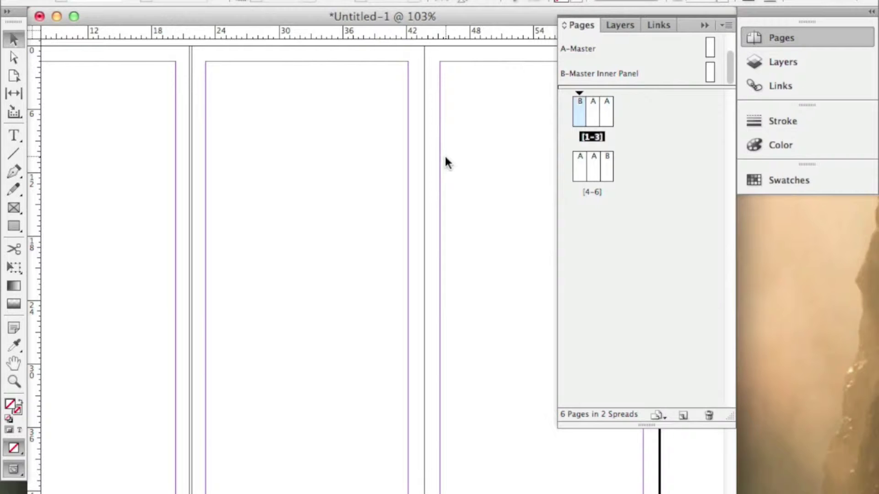
With the Page Tool, nudge page 1 into position within the 1–3 spread
{"action": "scroll", "coordinate": [446, 161], "scroll_direction": "left", "scroll_amount": 3}
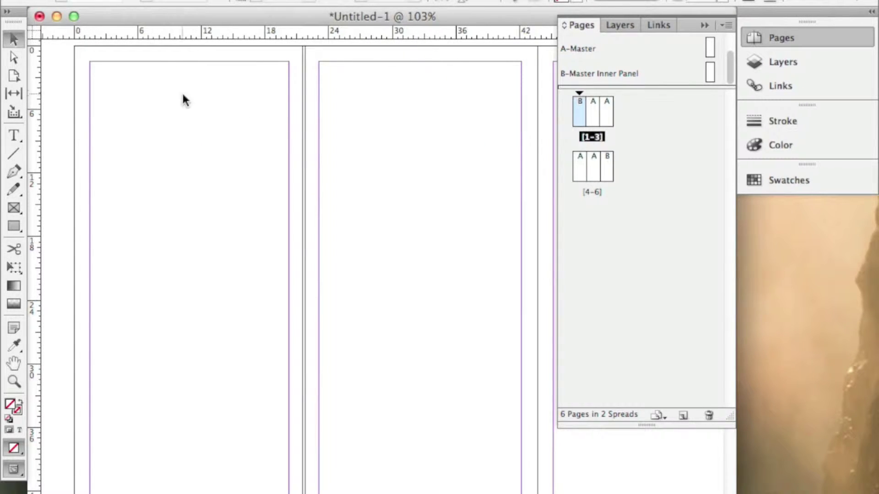
{"action": "left_click", "coordinate": [15, 74]}
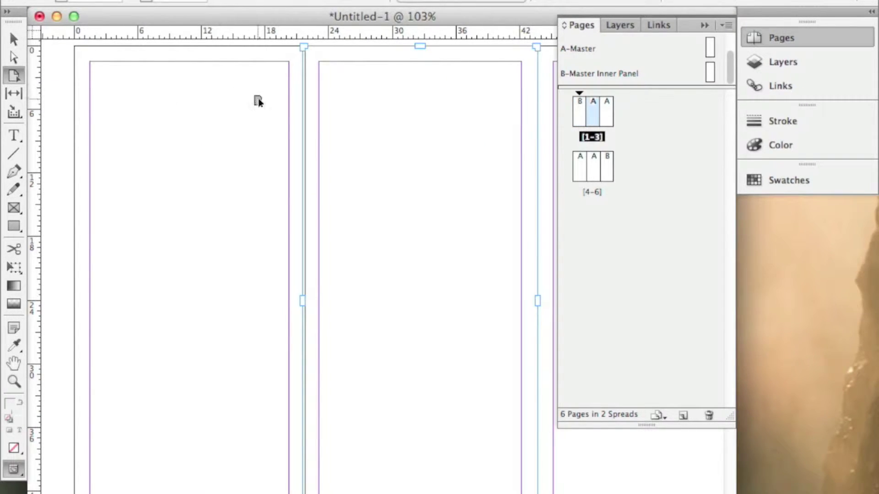
{"action": "left_click", "coordinate": [286, 65]}
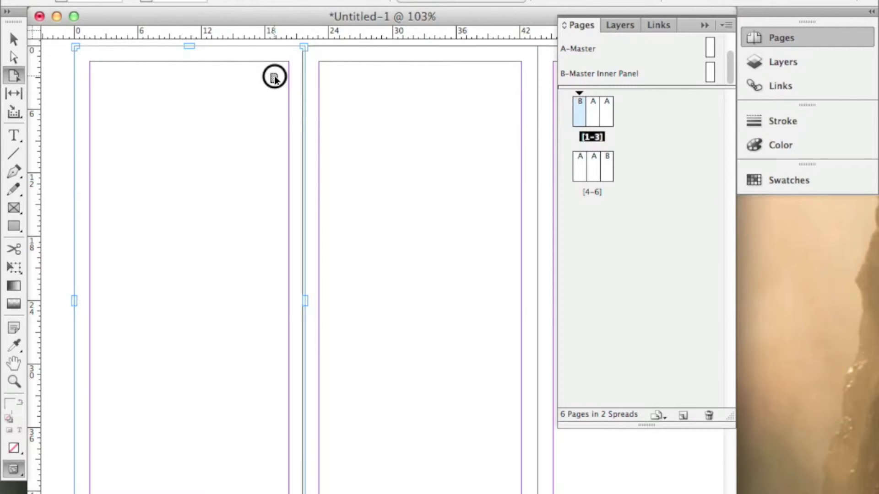
{"action": "left_click_drag", "start_coordinate": [274, 78], "coordinate": [265, 88]}
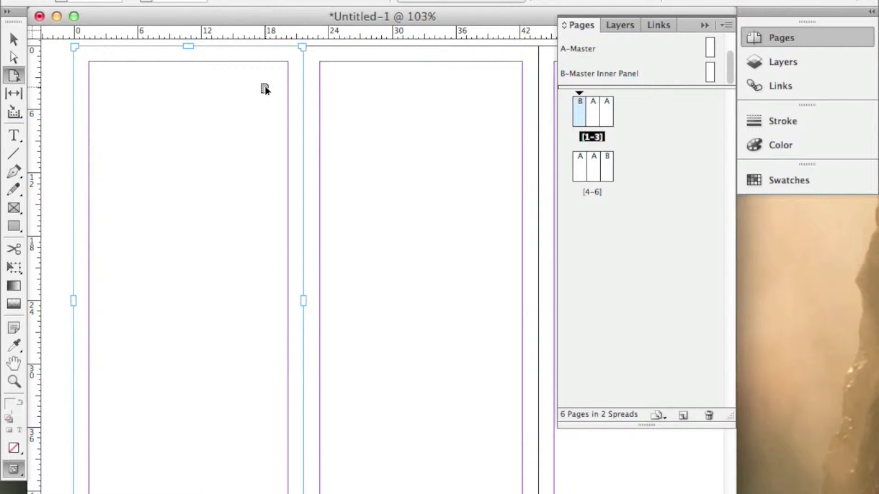
Nudge page 6 within the 4–6 spread and return to page 1
{"action": "scroll", "coordinate": [478, 102], "scroll_direction": "right", "scroll_amount": 5}
{"action": "left_click", "coordinate": [455, 101]}
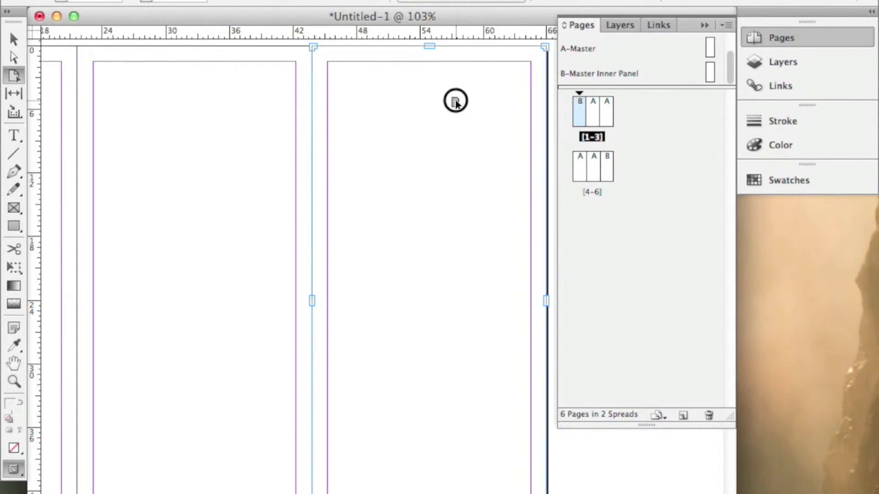
{"action": "double_click", "coordinate": [605, 173]}
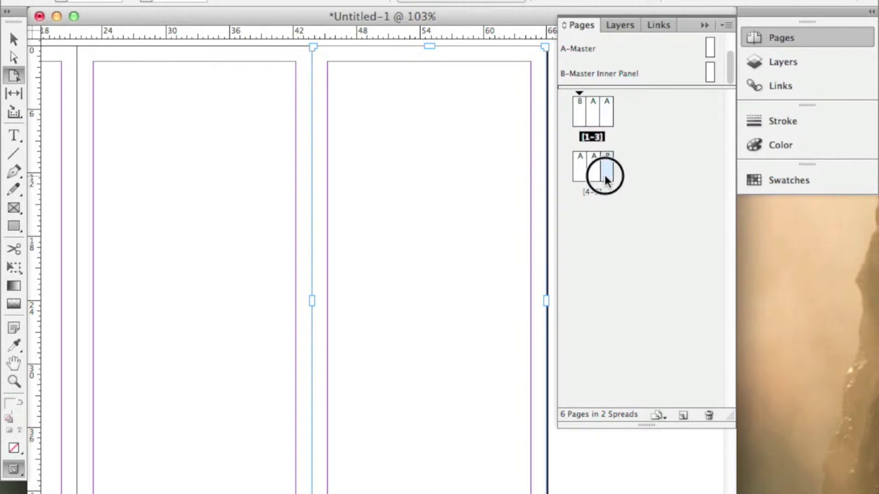
{"action": "left_click_drag", "start_coordinate": [363, 298], "coordinate": [368, 298]}
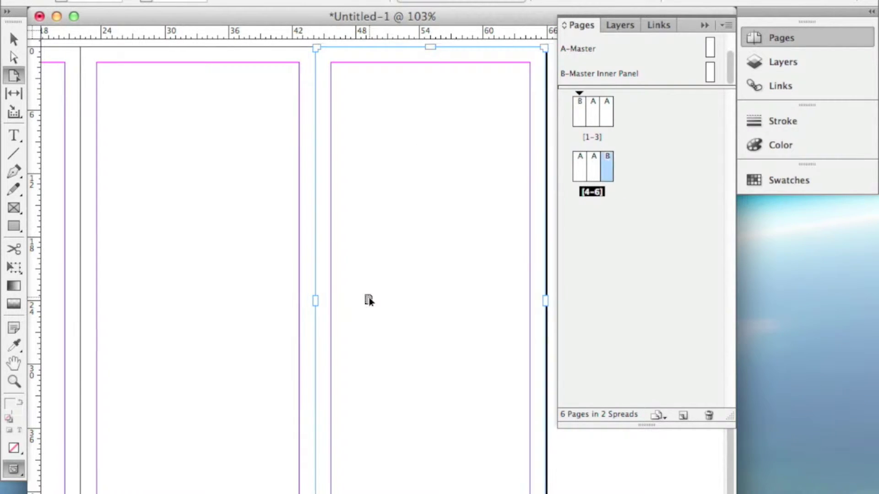
{"action": "scroll", "coordinate": [369, 298], "scroll_direction": "left", "scroll_amount": 5}
{"action": "left_click", "coordinate": [213, 209]}
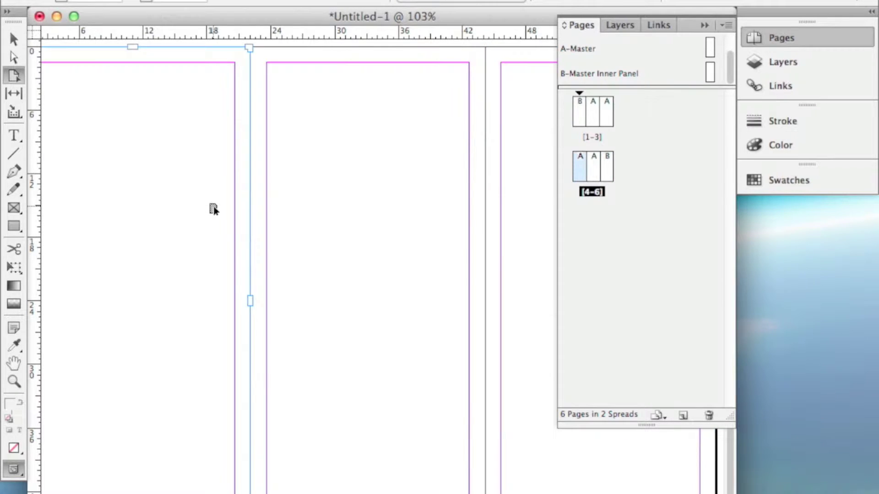
{"action": "double_click", "coordinate": [582, 115]}
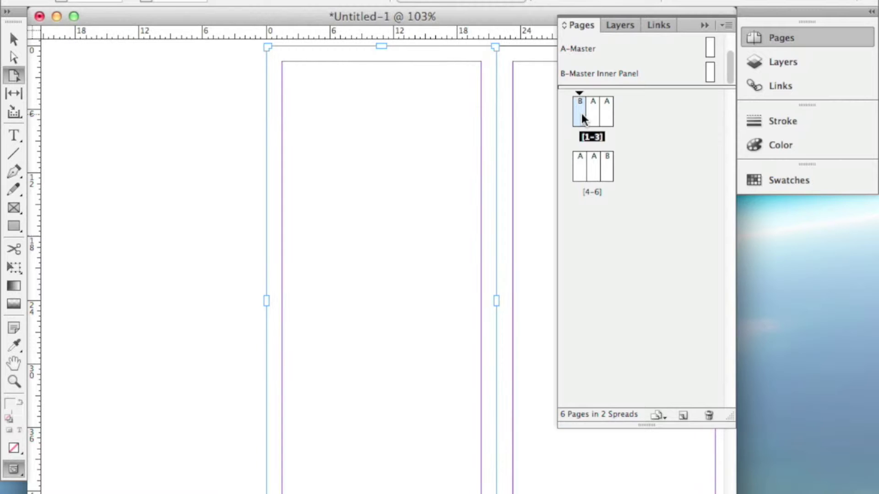
Return to the Selection Tool, check pages 1 and 6, and show the pages 1–3 spread
{"action": "left_click", "coordinate": [14, 39]}
{"action": "left_click_drag", "start_coordinate": [398, 265], "coordinate": [341, 253]}
{"action": "left_click_drag", "start_coordinate": [183, 245], "coordinate": [413, 244]}
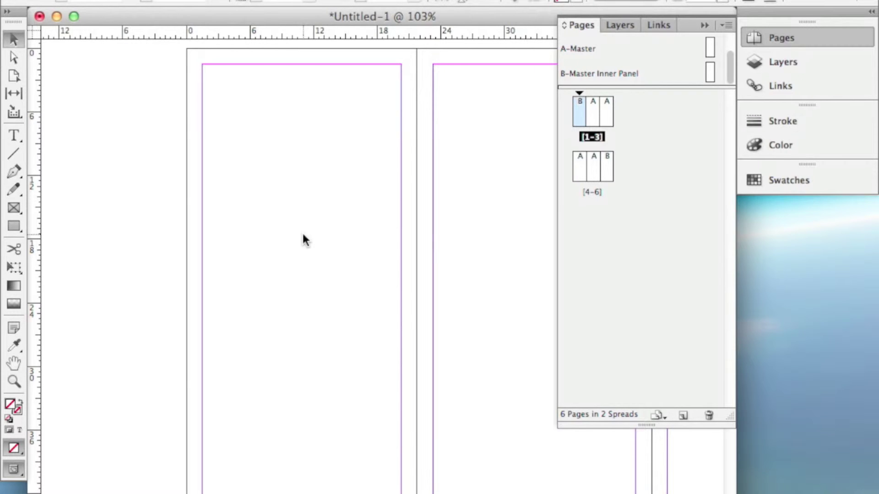
{"action": "double_click", "coordinate": [605, 160]}
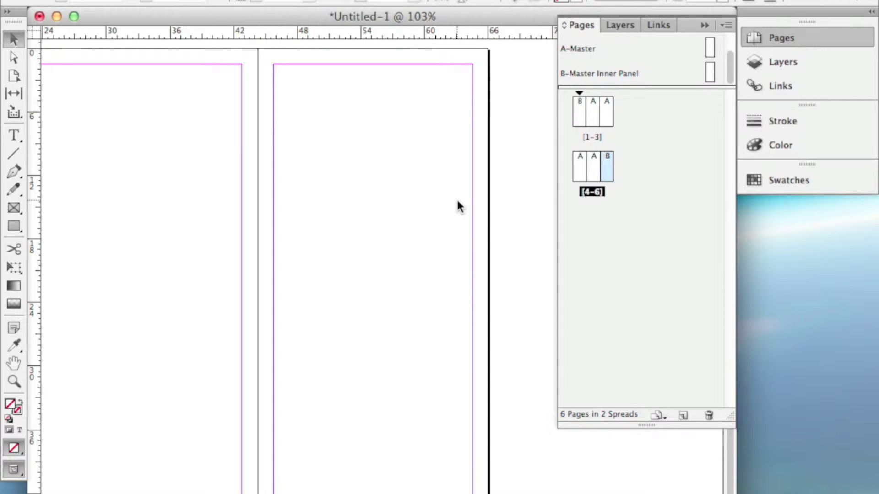
{"action": "double_click", "coordinate": [579, 109]}
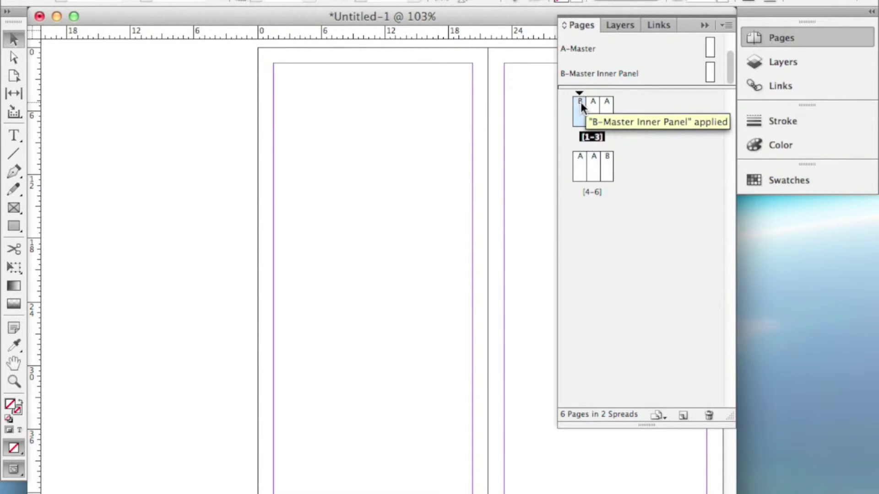
{"action": "double_click", "coordinate": [609, 168]}
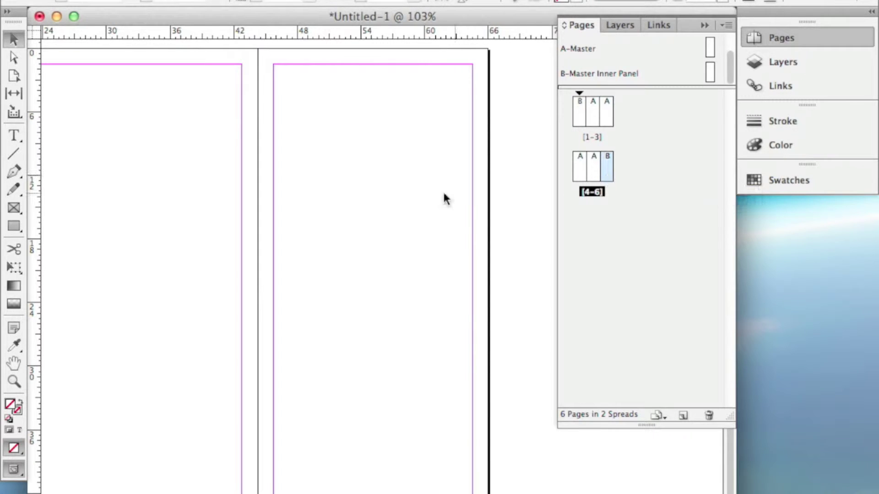
{"action": "scroll", "coordinate": [128, 214], "scroll_direction": "left", "scroll_amount": 5}
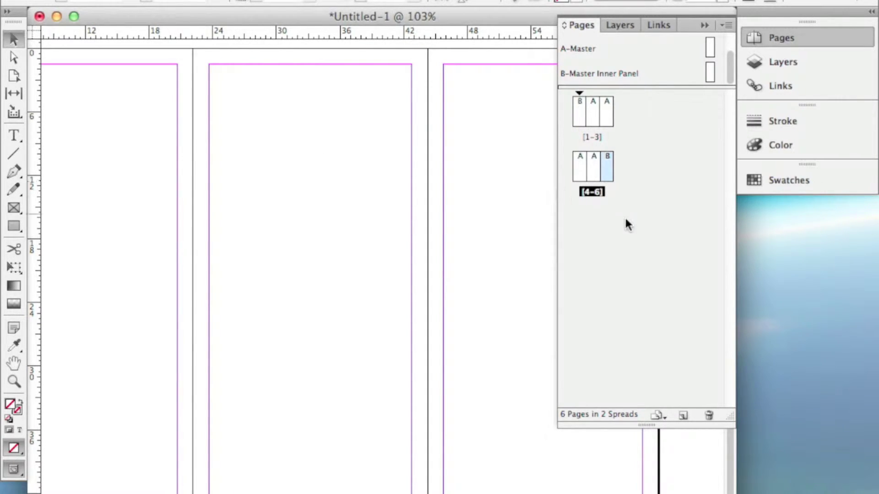
{"action": "double_click", "coordinate": [574, 114]}
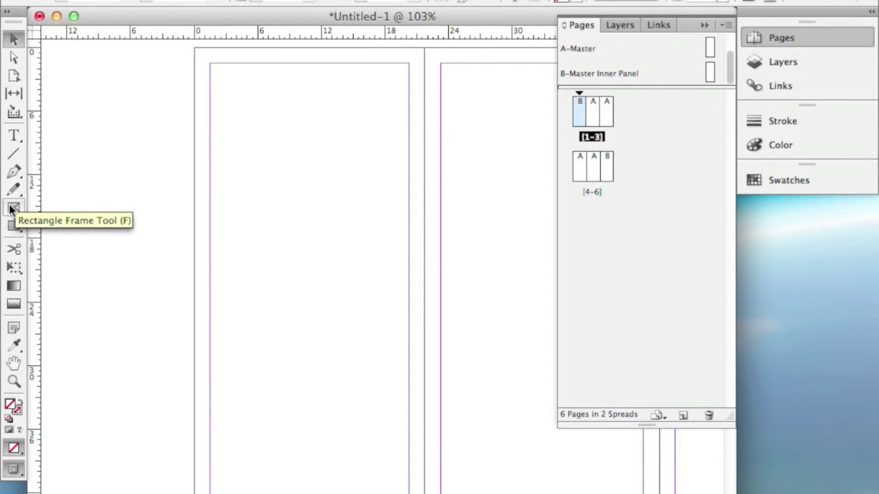
Draw a frame across the top of page 1 and type TITLE OF BROCHURE in it
{"action": "left_click_drag", "start_coordinate": [10, 204], "coordinate": [48, 210]}
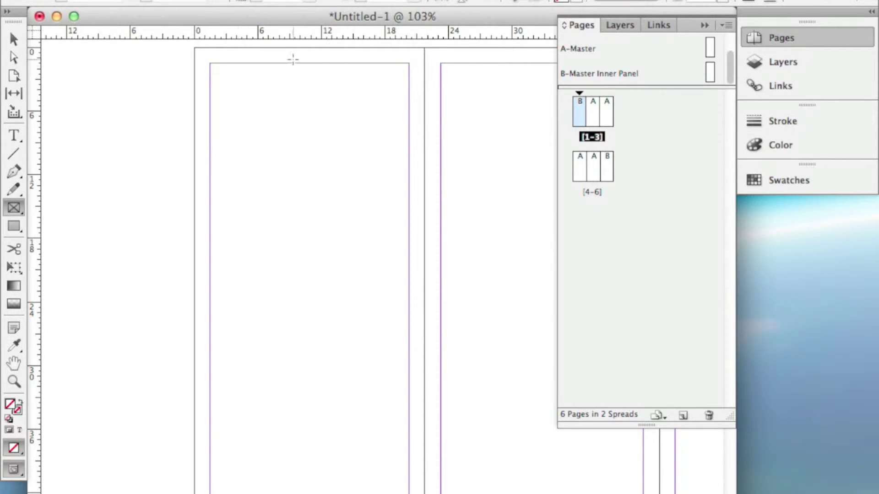
{"action": "left_click_drag", "start_coordinate": [214, 66], "coordinate": [412, 155]}
{"action": "left_click", "coordinate": [13, 135]}
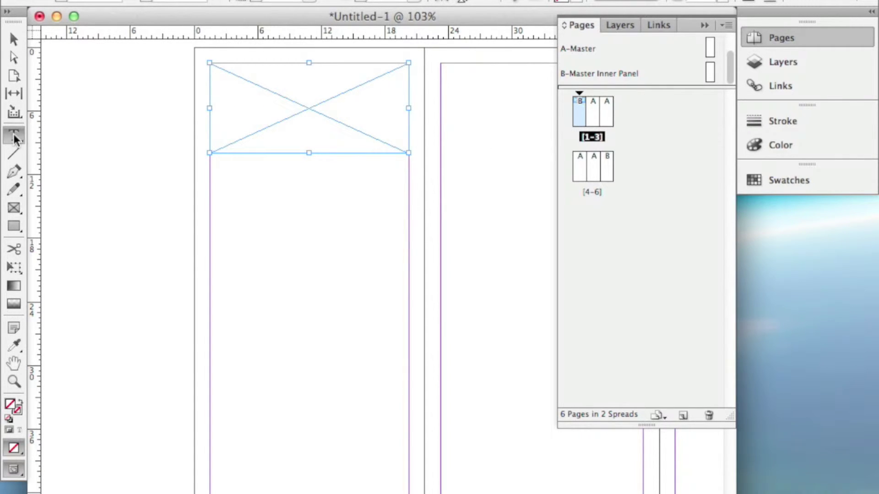
{"action": "left_click", "coordinate": [293, 98]}
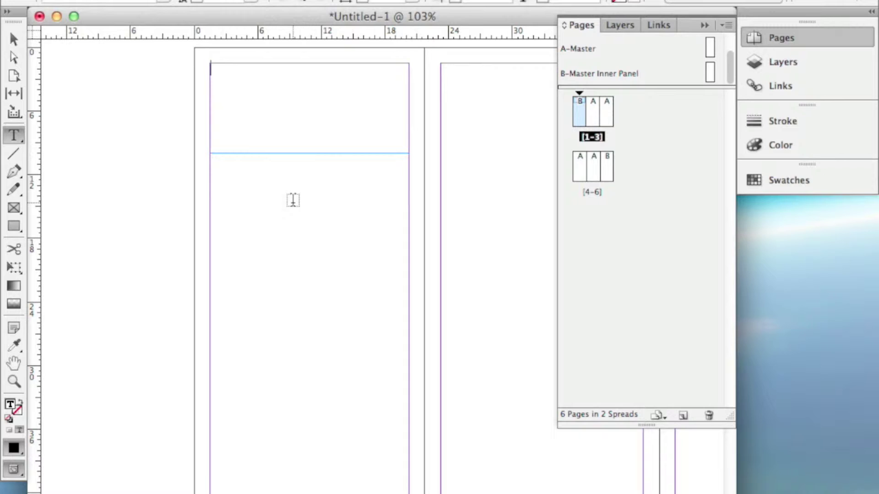
{"action": "type", "text": "TITLE "}
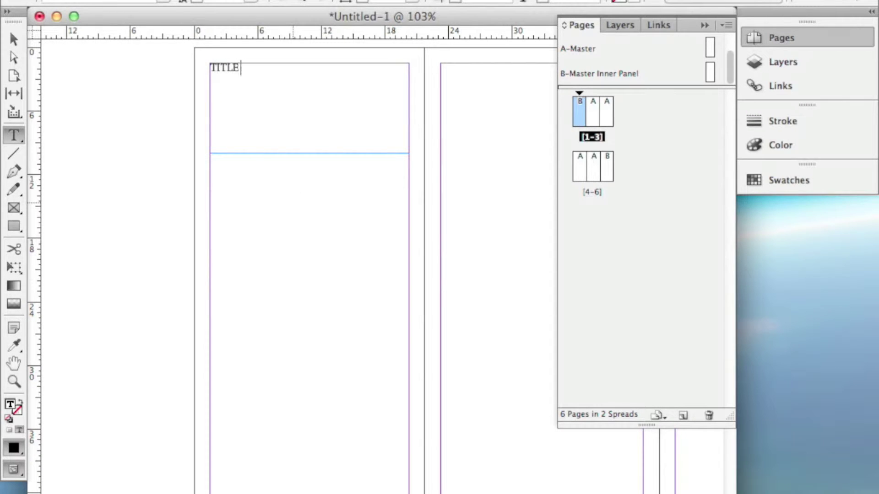
{"action": "type", "text": "OF BROCHURE"}
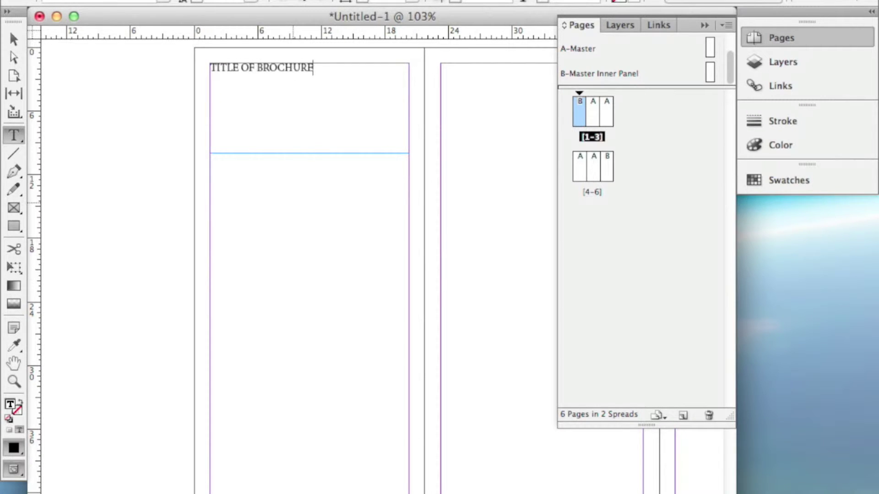
{"action": "left_click", "coordinate": [12, 207]}
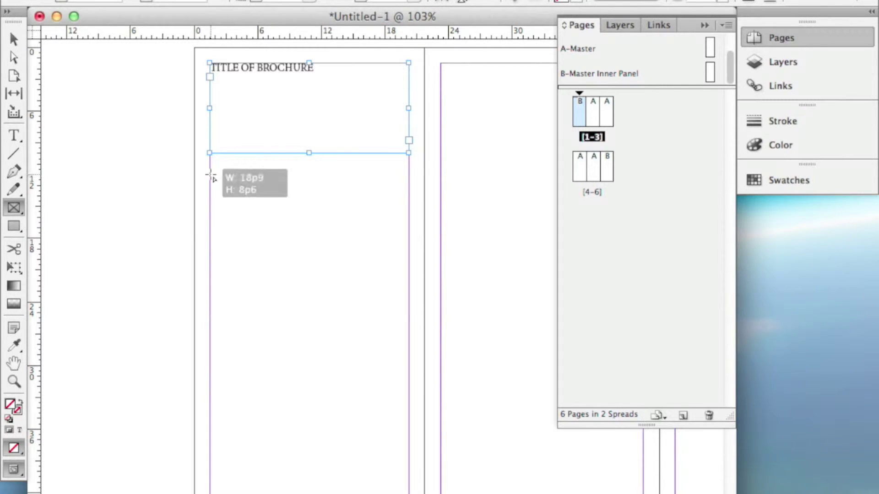
Draw placeholder rectangle frames filling page 1 below the title and all of pages 2 and 3
{"action": "left_click_drag", "start_coordinate": [211, 176], "coordinate": [408, 493]}
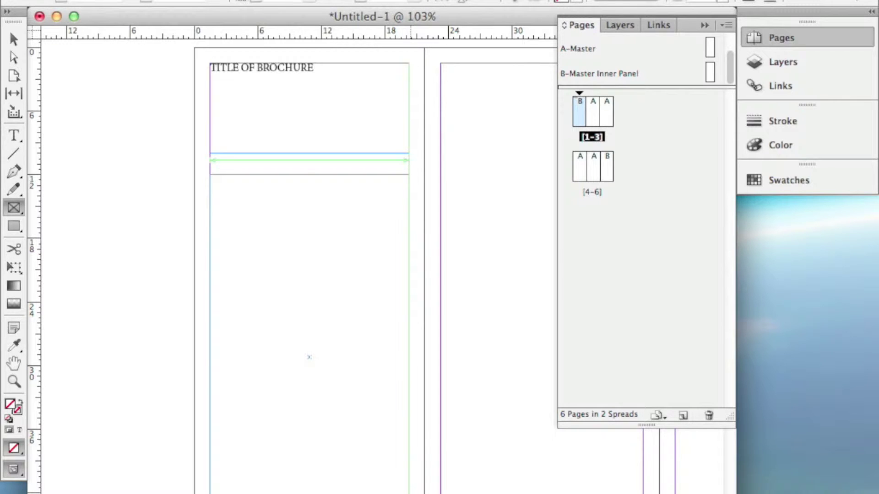
{"action": "key", "text": "space"}
{"action": "left_click_drag", "start_coordinate": [459, 392], "coordinate": [267, 335]}
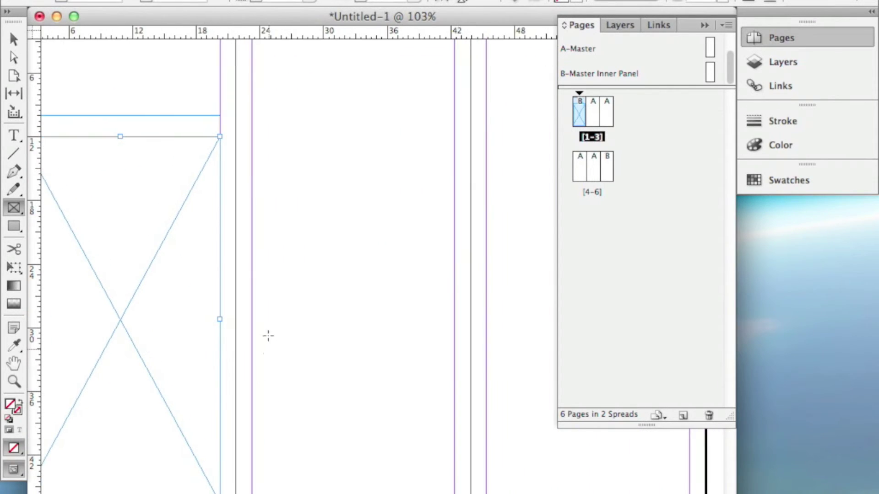
{"action": "left_click_drag", "start_coordinate": [368, 184], "coordinate": [333, 252]}
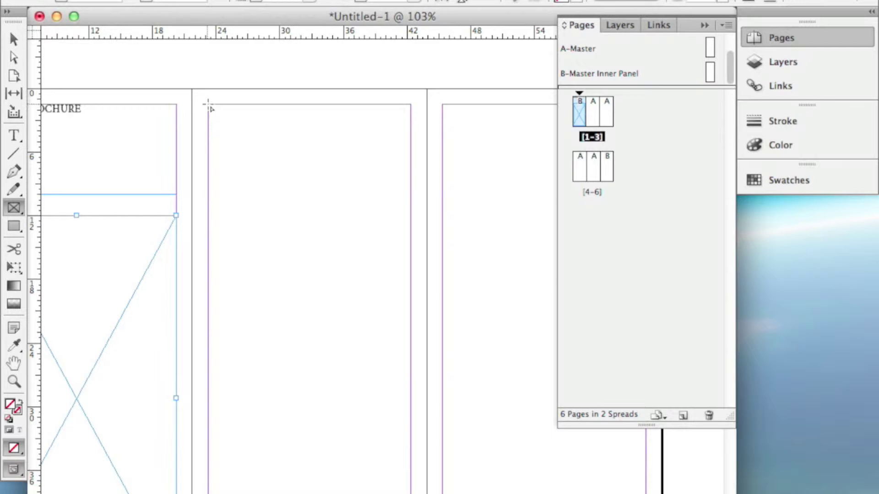
{"action": "left_click_drag", "start_coordinate": [208, 104], "coordinate": [410, 452]}
{"action": "key", "text": "space"}
{"action": "left_click_drag", "start_coordinate": [484, 279], "coordinate": [343, 281]}
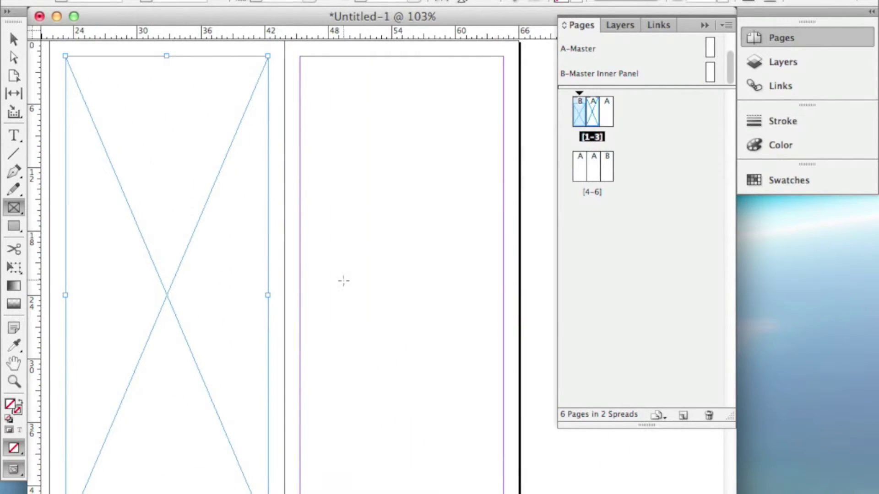
{"action": "left_click_drag", "start_coordinate": [302, 53], "coordinate": [504, 493]}
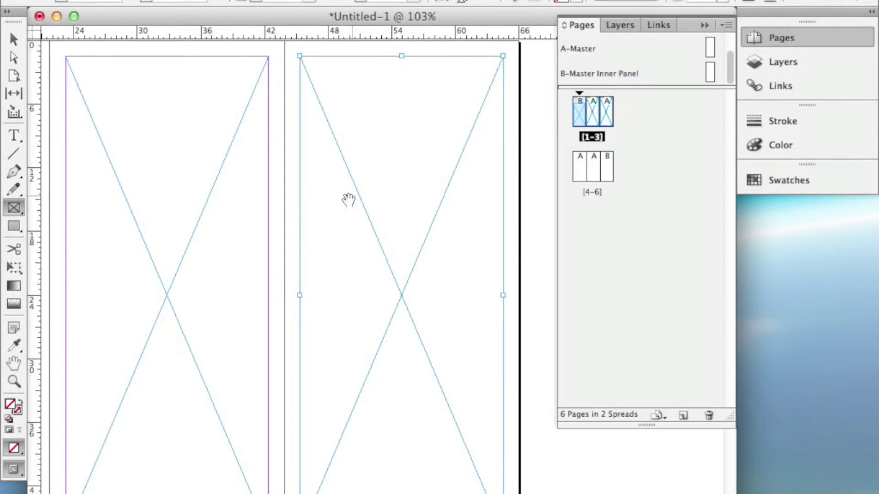
{"action": "left_click_drag", "start_coordinate": [148, 212], "coordinate": [247, 239]}
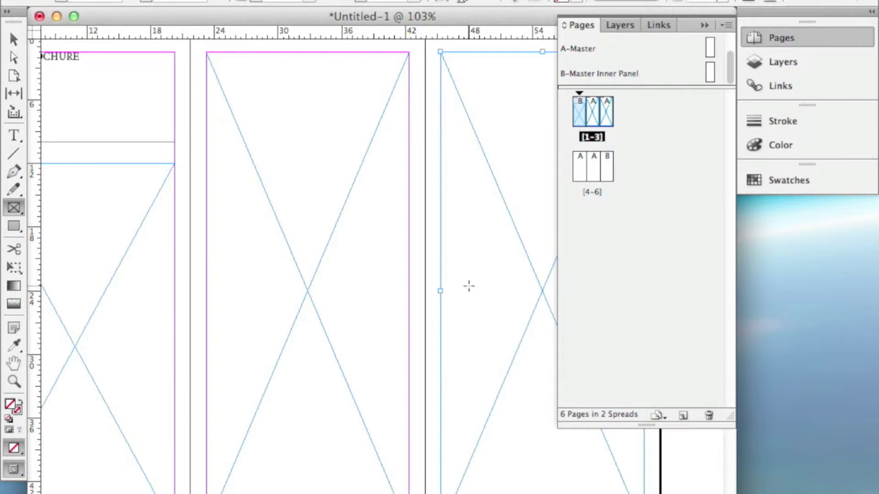
Convert the three panel placeholder frames into text frames with the Type tool
{"action": "left_click", "coordinate": [15, 136]}
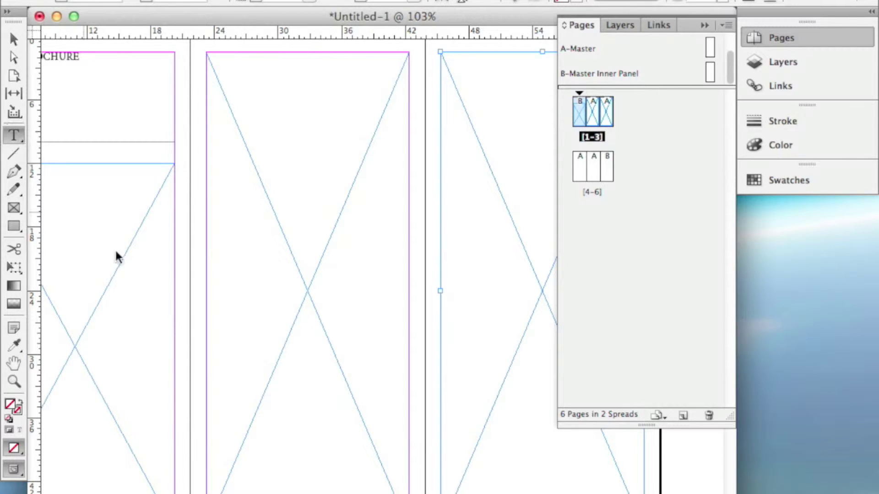
{"action": "left_click", "coordinate": [117, 257]}
{"action": "left_click", "coordinate": [363, 256]}
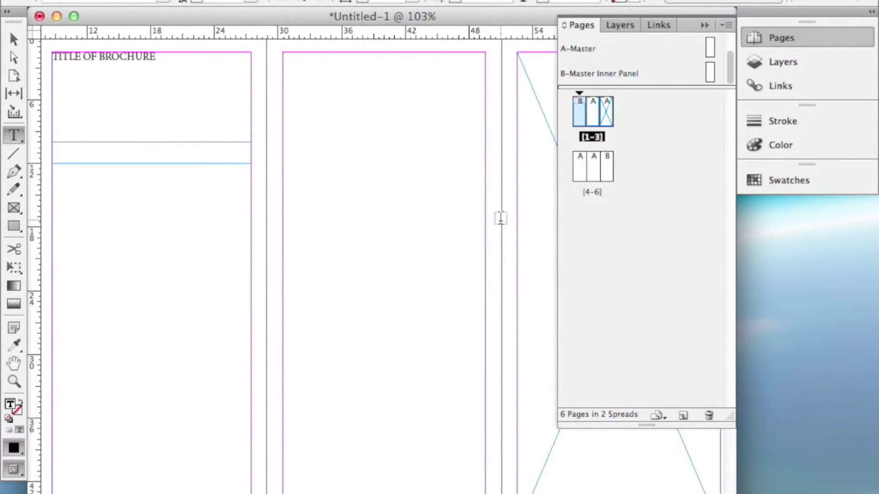
{"action": "left_click", "coordinate": [525, 206]}
{"action": "left_click", "coordinate": [200, 406]}
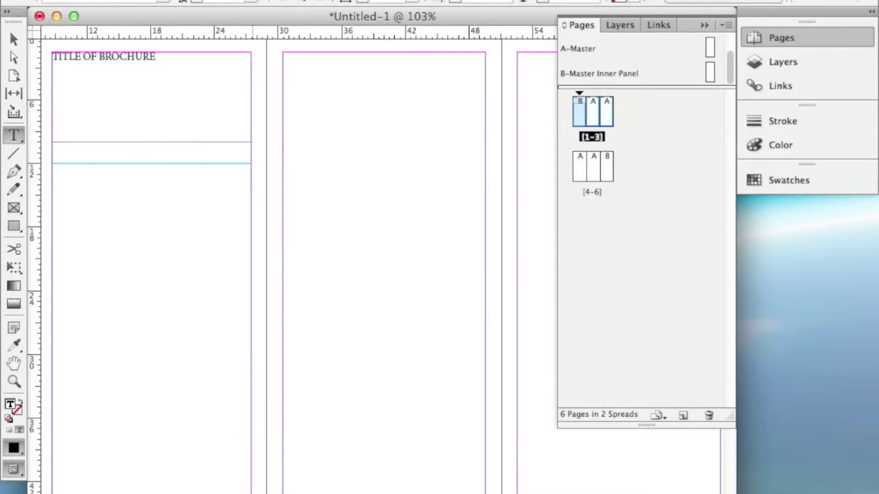
{"action": "key", "text": "Escape"}
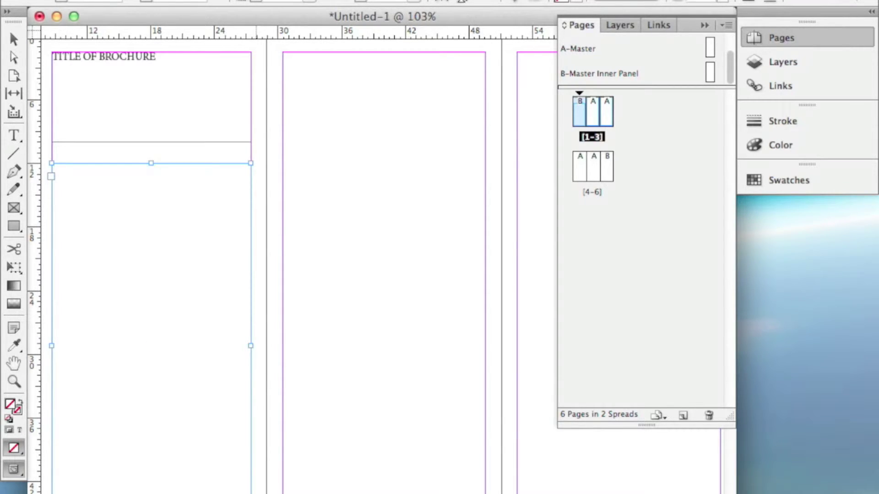
Select the middle, right and first panels' text frames in turn
{"action": "double_click", "coordinate": [366, 296]}
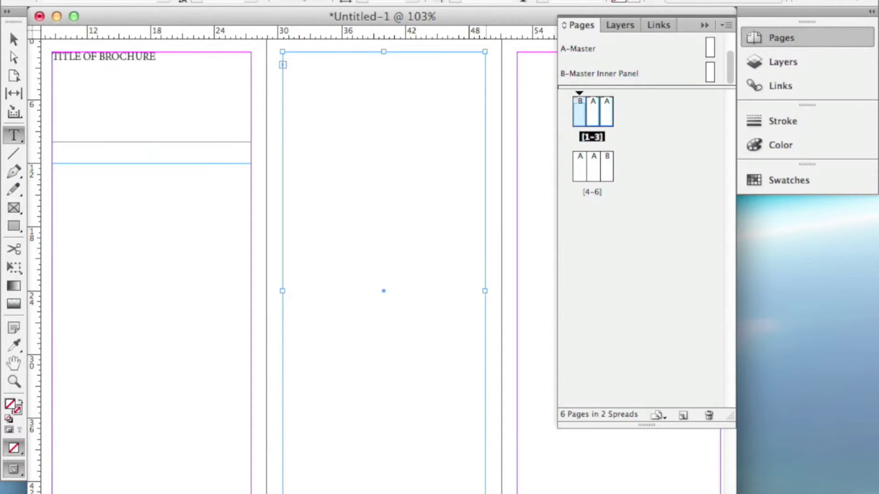
{"action": "left_click", "coordinate": [552, 463]}
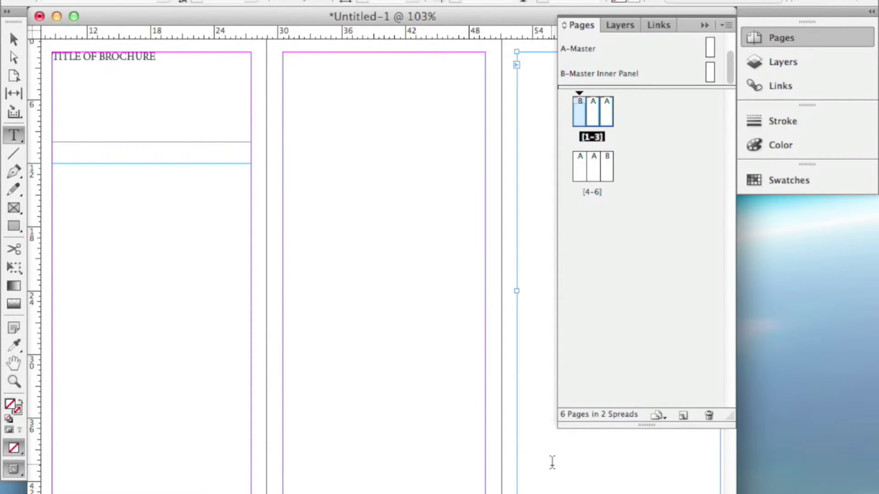
{"action": "scroll", "coordinate": [484, 427], "scroll_direction": "right", "scroll_amount": 5}
{"action": "scroll", "coordinate": [306, 418], "scroll_direction": "left", "scroll_amount": 6}
{"action": "left_click", "coordinate": [348, 434]}
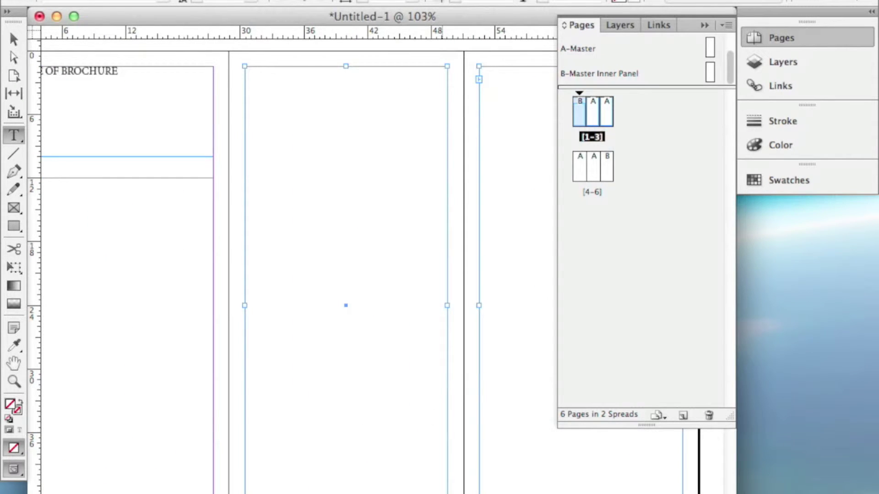
{"action": "left_click", "coordinate": [172, 477]}
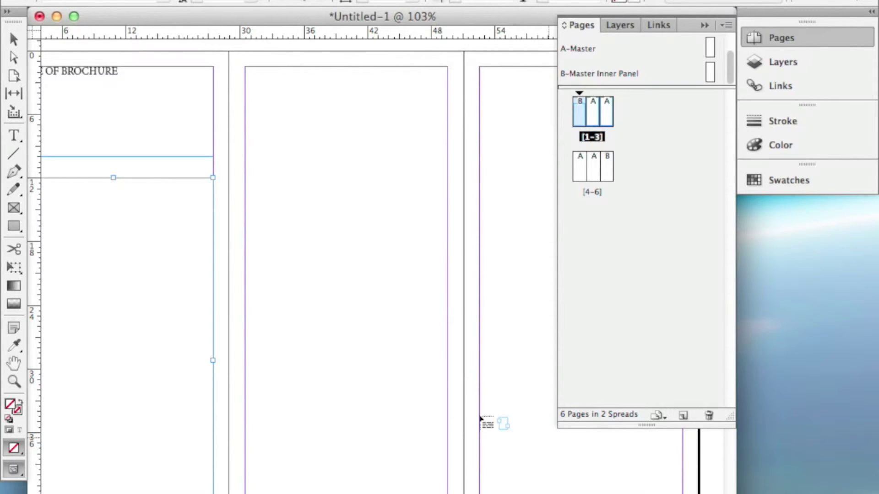
{"action": "scroll", "coordinate": [333, 478], "scroll_direction": "left", "scroll_amount": 5}
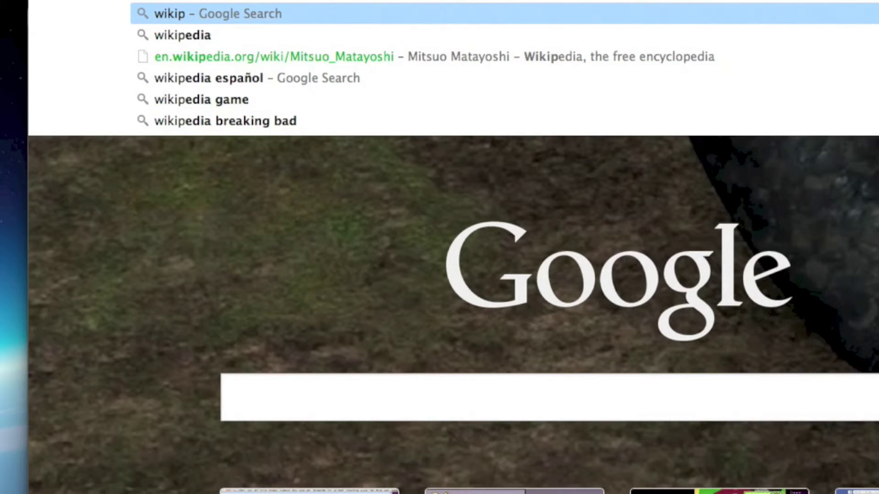
Go to Wikipedia and search it for 'time travel'
{"action": "type", "text": "edia"}
{"action": "key", "text": "Return"}
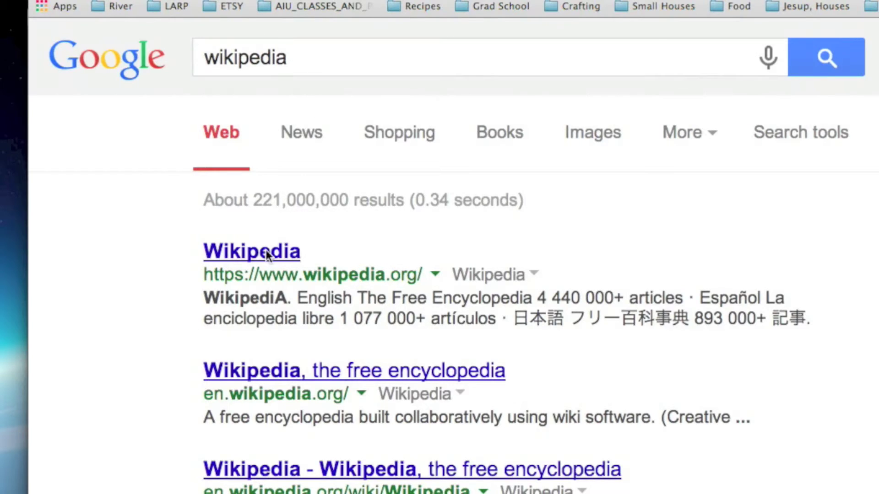
{"action": "left_click", "coordinate": [266, 253]}
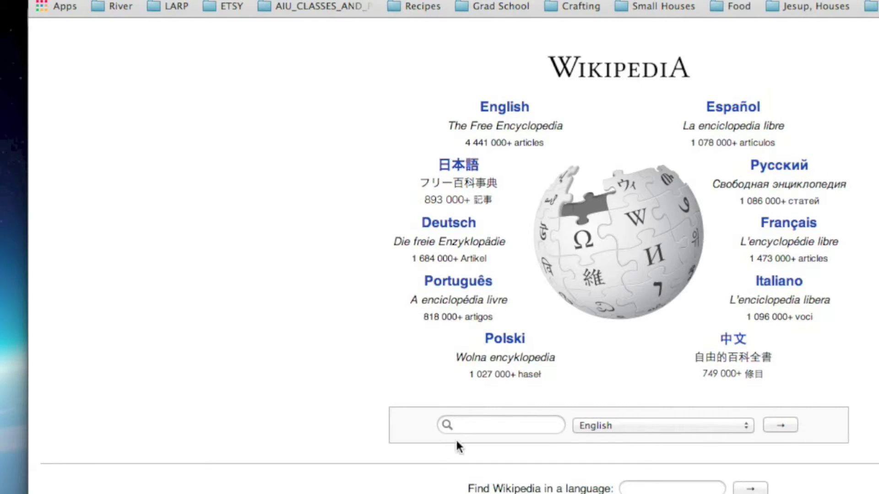
{"action": "left_click", "coordinate": [470, 426]}
{"action": "type", "text": "time travel"}
{"action": "key", "text": "Return"}
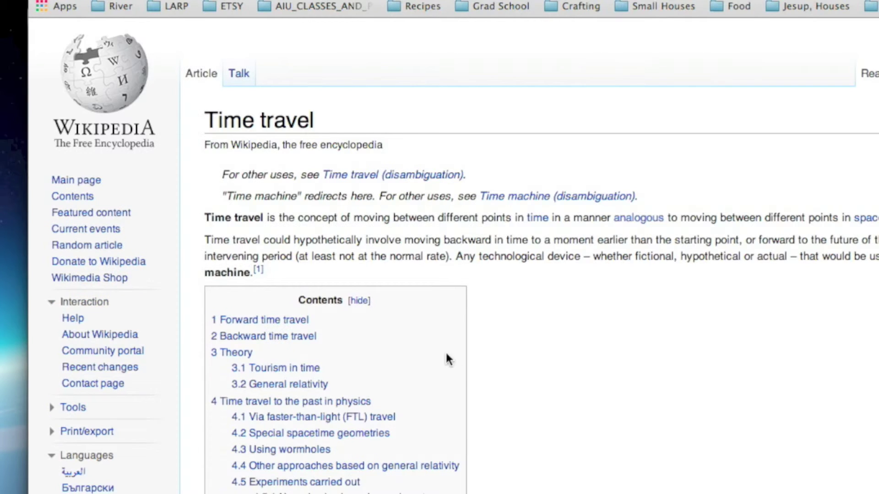
Select the Forward time travel paragraphs and return to InDesign
{"action": "scroll", "coordinate": [517, 311], "scroll_direction": "down", "scroll_amount": 10}
{"action": "scroll", "coordinate": [519, 309], "scroll_direction": "down", "scroll_amount": 5}
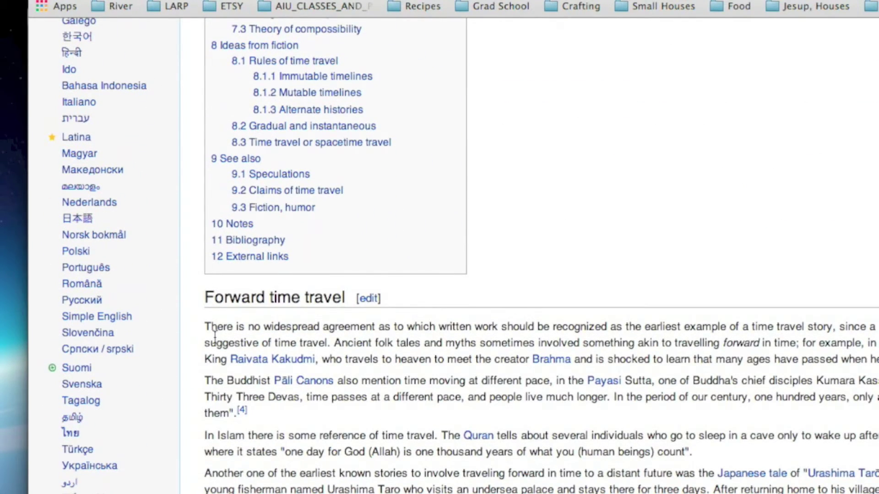
{"action": "left_click_drag", "start_coordinate": [204, 320], "coordinate": [626, 457]}
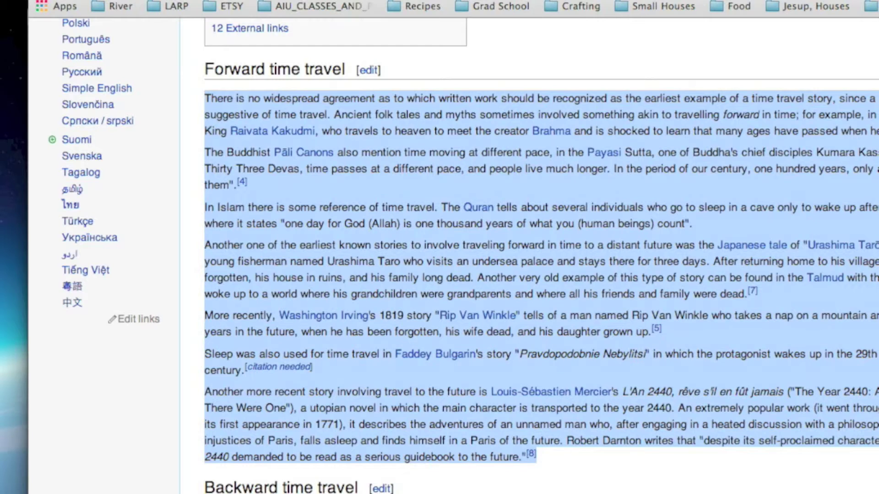
{"action": "key", "text": "super+Tab"}
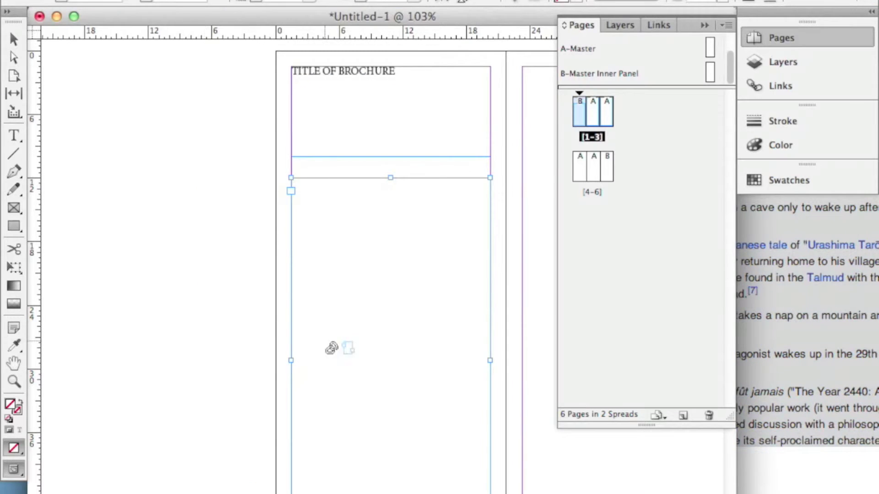
{"action": "left_click_drag", "start_coordinate": [425, 223], "coordinate": [298, 223]}
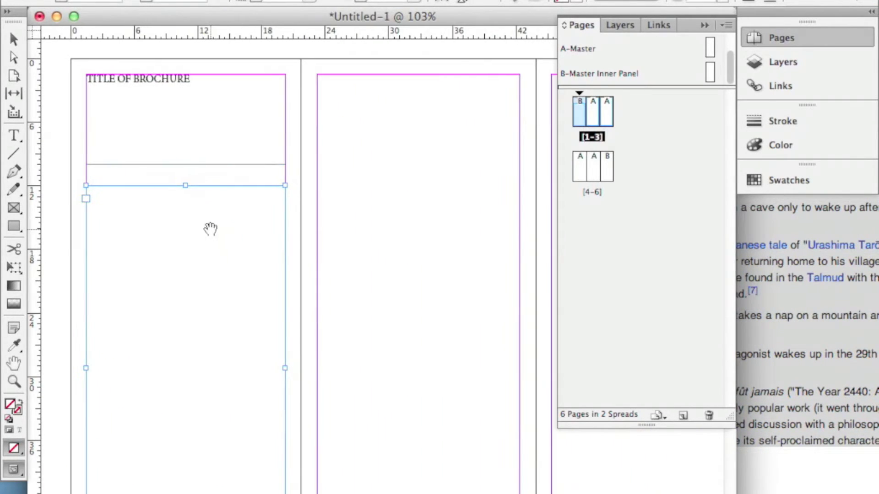
{"action": "left_click_drag", "start_coordinate": [160, 235], "coordinate": [365, 260]}
{"action": "left_click", "coordinate": [14, 207]}
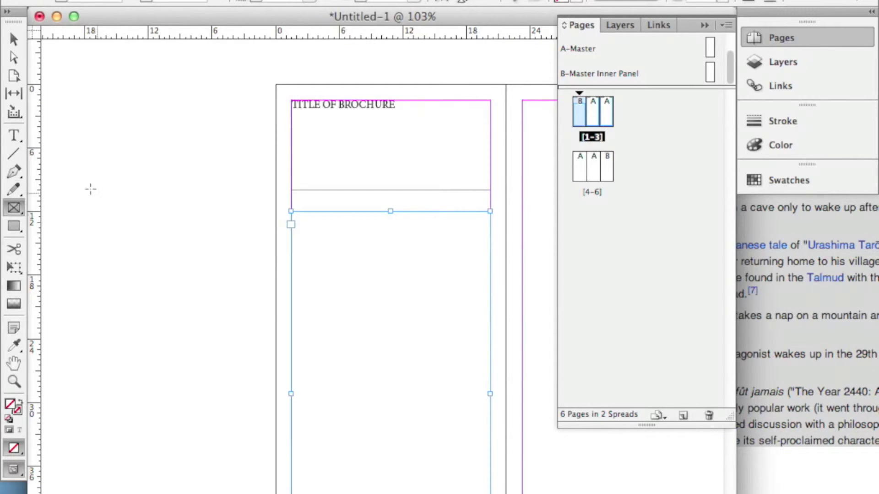
{"action": "left_click_drag", "start_coordinate": [90, 189], "coordinate": [223, 375]}
{"action": "left_click", "coordinate": [14, 135]}
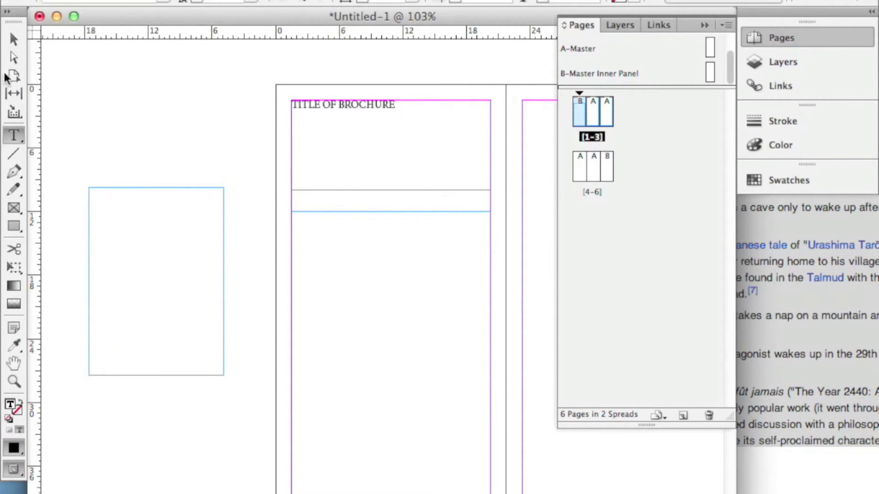
{"action": "left_click", "coordinate": [14, 40]}
{"action": "left_click", "coordinate": [117, 238]}
{"action": "key", "text": "super+v"}
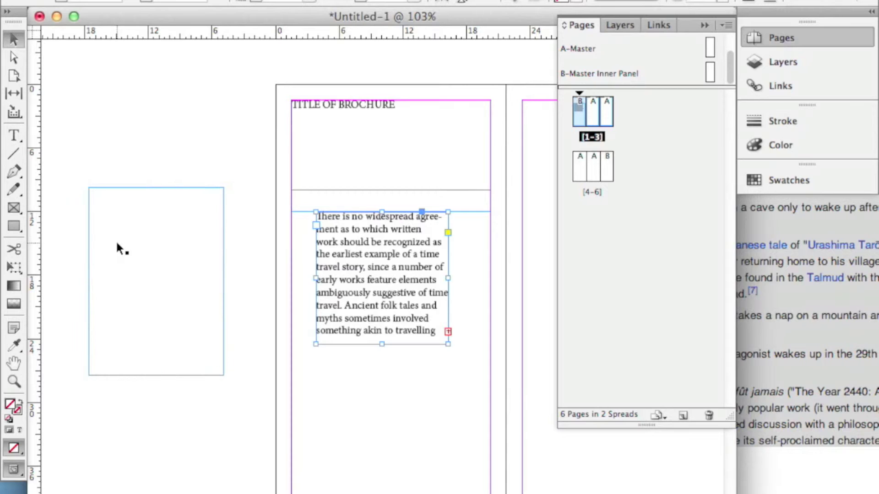
{"action": "left_click_drag", "start_coordinate": [358, 267], "coordinate": [164, 128]}
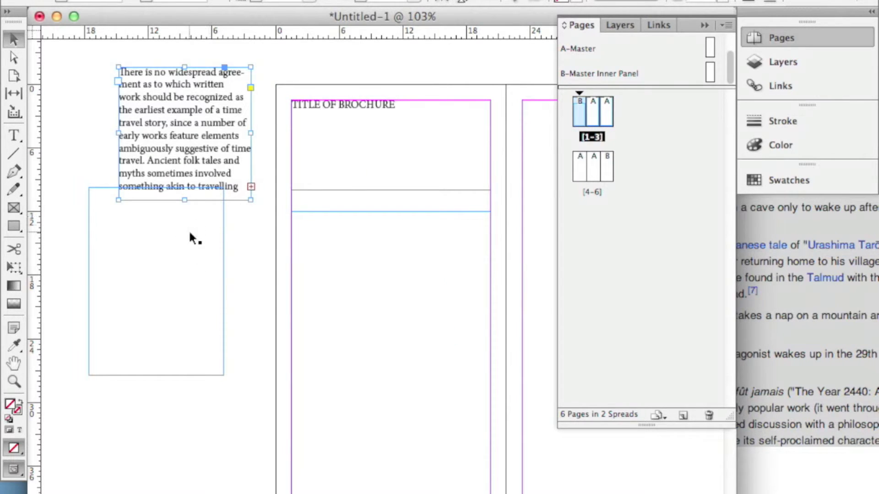
{"action": "left_click", "coordinate": [202, 243]}
{"action": "key", "text": "Delete"}
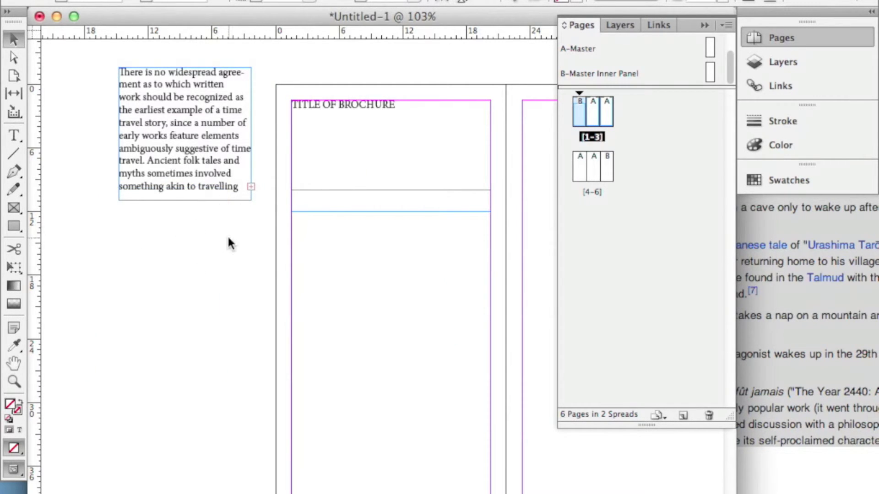
{"action": "left_click", "coordinate": [245, 201]}
{"action": "left_click_drag", "start_coordinate": [250, 199], "coordinate": [250, 328]}
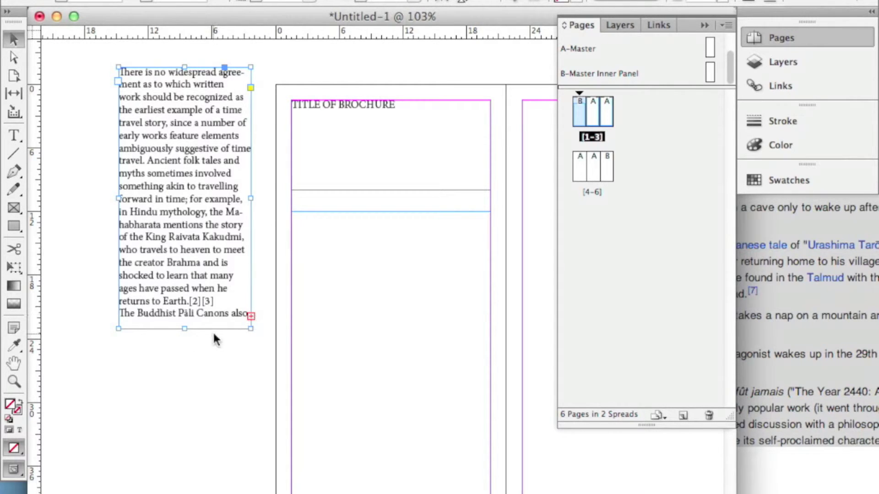
{"action": "left_click_drag", "start_coordinate": [185, 328], "coordinate": [179, 493]}
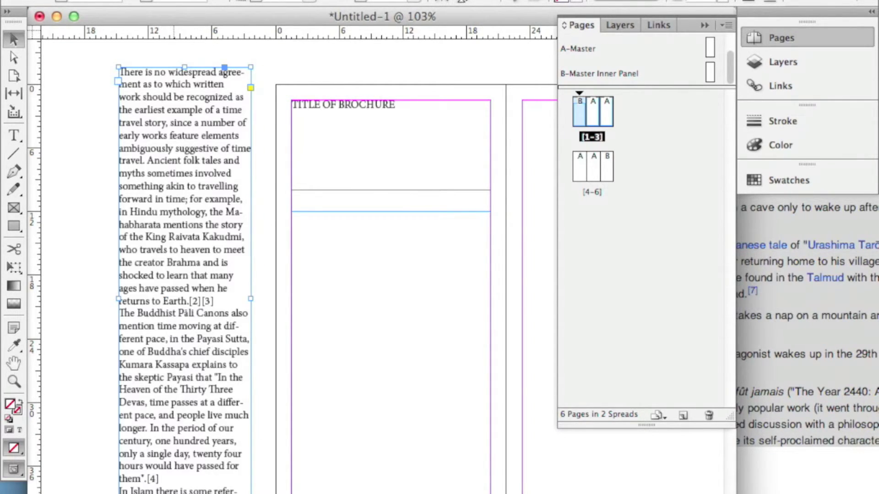
{"action": "key", "text": "Delete"}
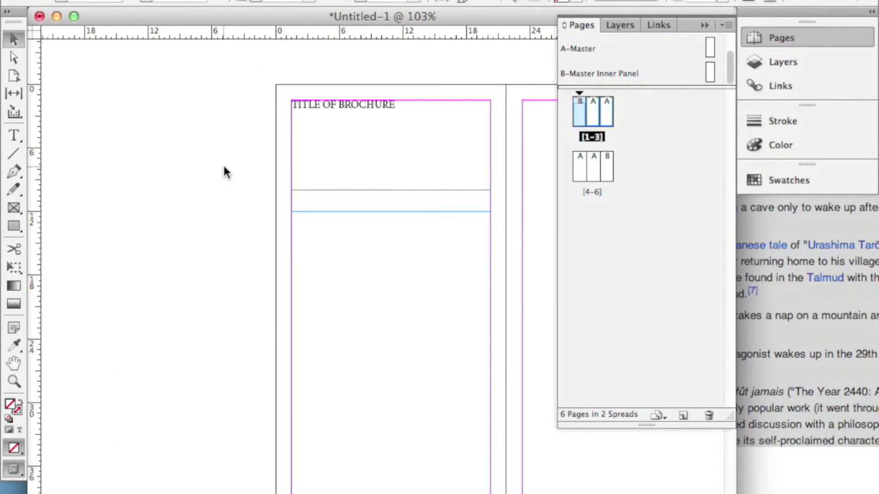
{"action": "left_click", "coordinate": [346, 343]}
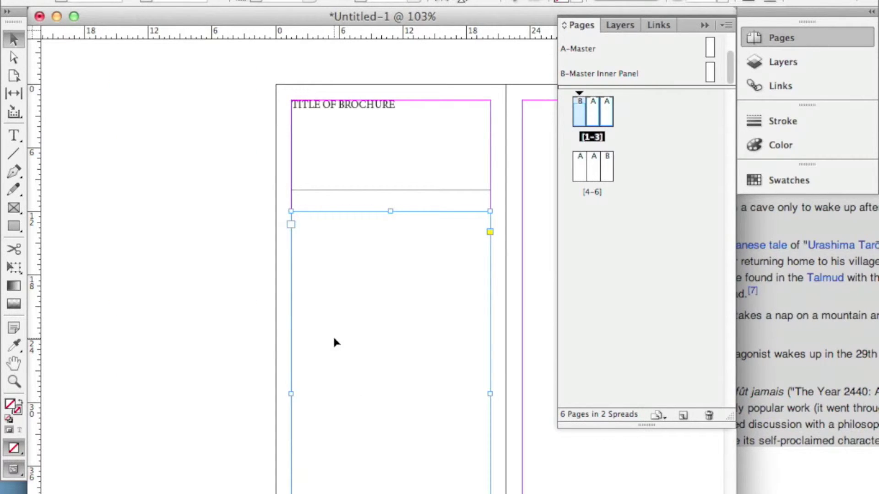
Paste the Time travel article text into the threaded columns starting below the title
{"action": "key", "text": "super+v"}
{"action": "key", "text": "Delete"}
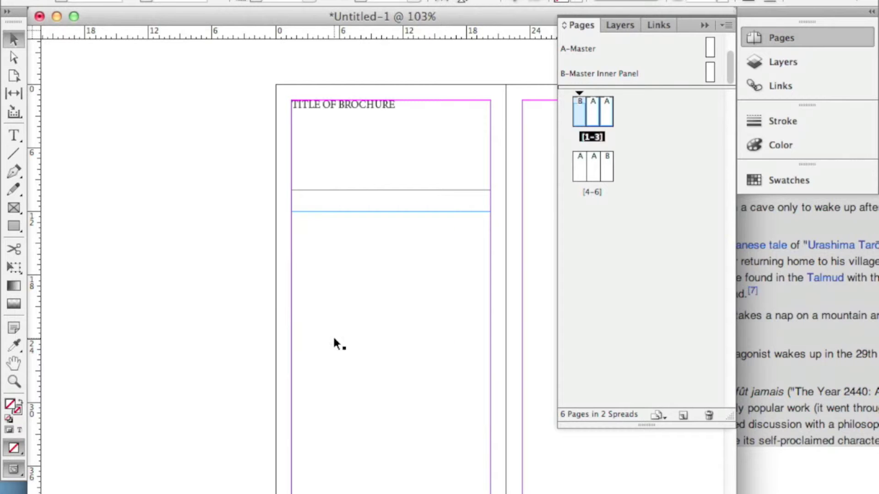
{"action": "left_click", "coordinate": [13, 136]}
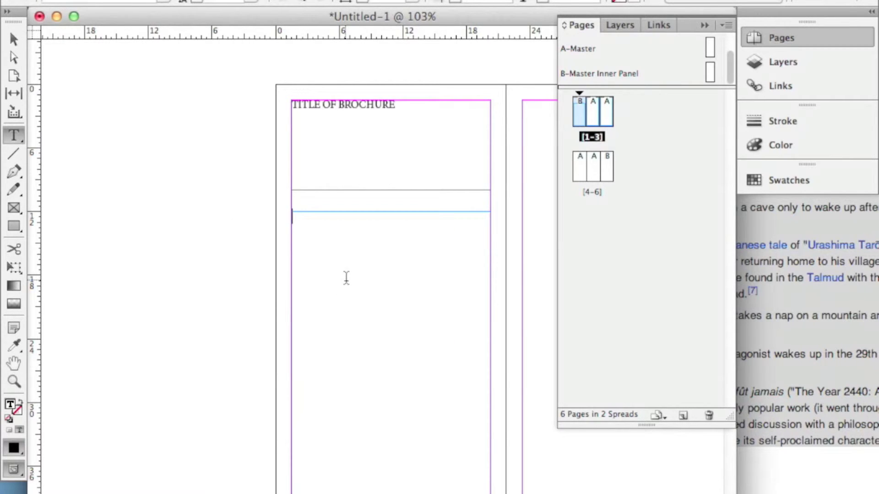
{"action": "key", "text": "super+v"}
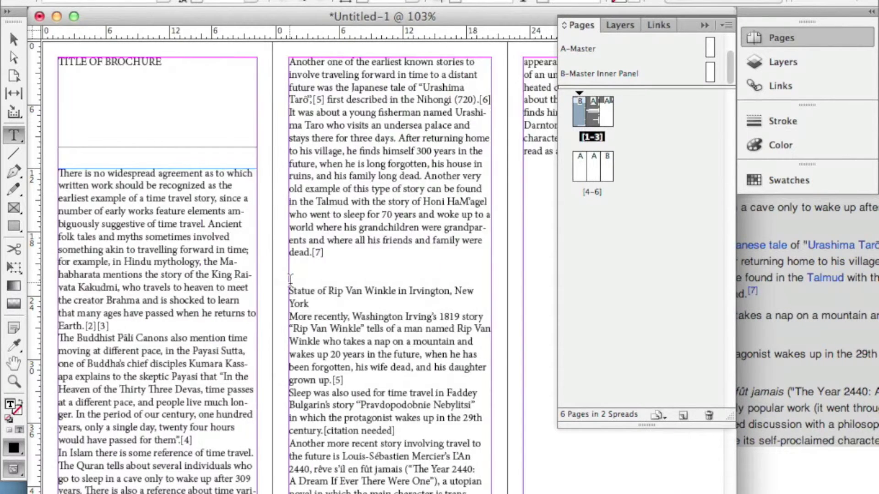
{"action": "scroll", "coordinate": [290, 279], "scroll_direction": "left", "scroll_amount": 5}
{"action": "scroll", "coordinate": [290, 280], "scroll_direction": "right", "scroll_amount": 10}
{"action": "scroll", "coordinate": [290, 279], "scroll_direction": "left", "scroll_amount": 10}
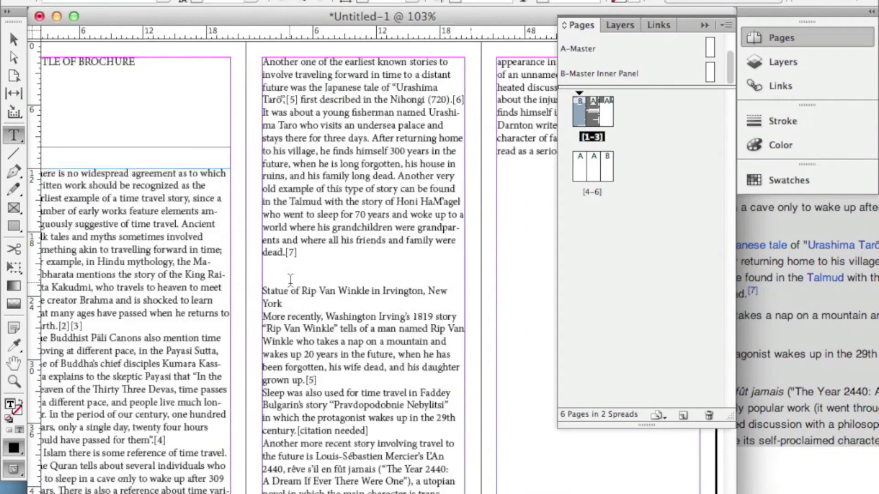
{"action": "scroll", "coordinate": [289, 280], "scroll_direction": "right", "scroll_amount": 2}
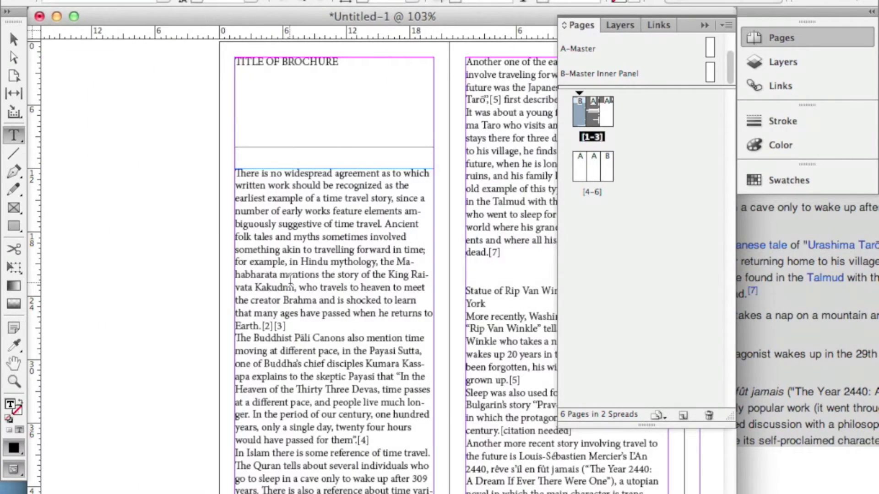
{"action": "left_click", "coordinate": [14, 207]}
Draw an image frame below the third panel's text and adjust its left edge
{"action": "scroll", "coordinate": [377, 249], "scroll_direction": "right", "scroll_amount": 8}
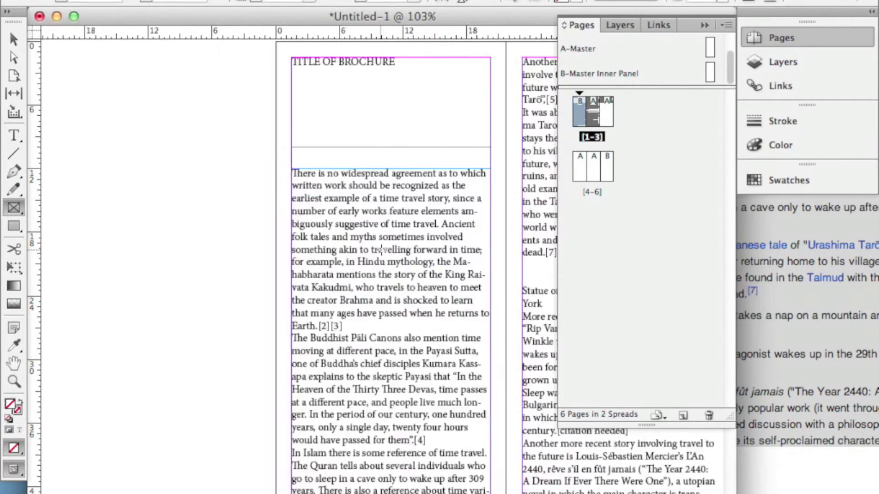
{"action": "left_click_drag", "start_coordinate": [273, 216], "coordinate": [473, 388]}
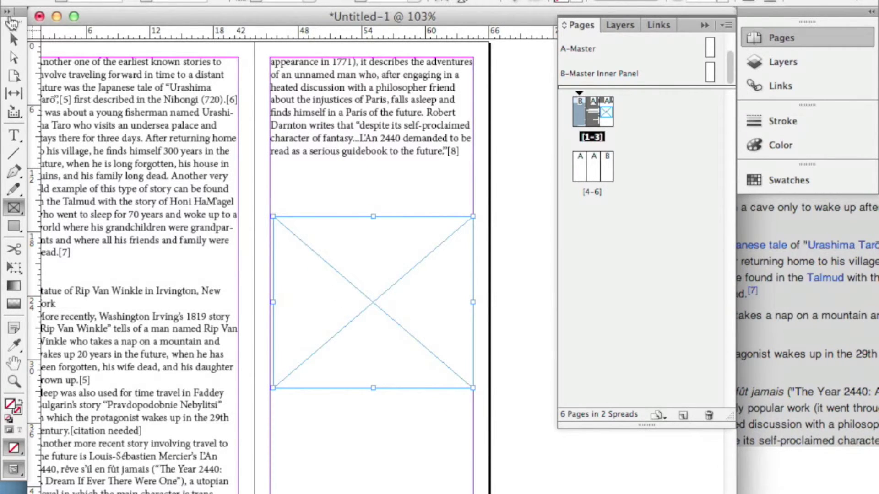
{"action": "left_click", "coordinate": [14, 39]}
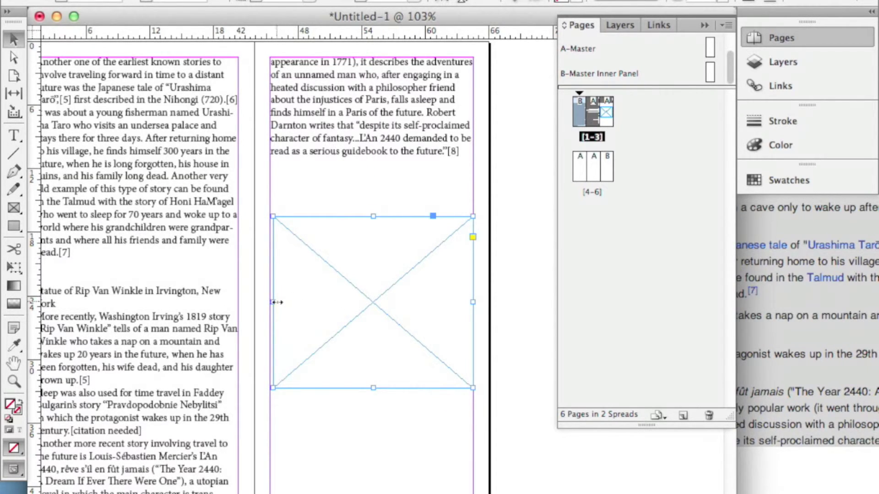
{"action": "left_click_drag", "start_coordinate": [274, 298], "coordinate": [269, 298]}
{"action": "scroll", "coordinate": [269, 298], "scroll_direction": "left", "scroll_amount": 6}
{"action": "scroll", "coordinate": [269, 298], "scroll_direction": "down", "scroll_amount": 3}
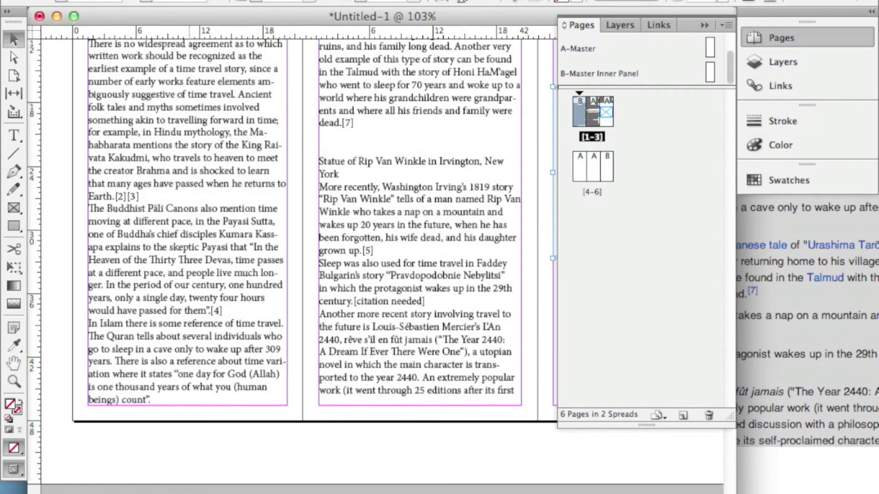
{"action": "key", "text": "super+Tab"}
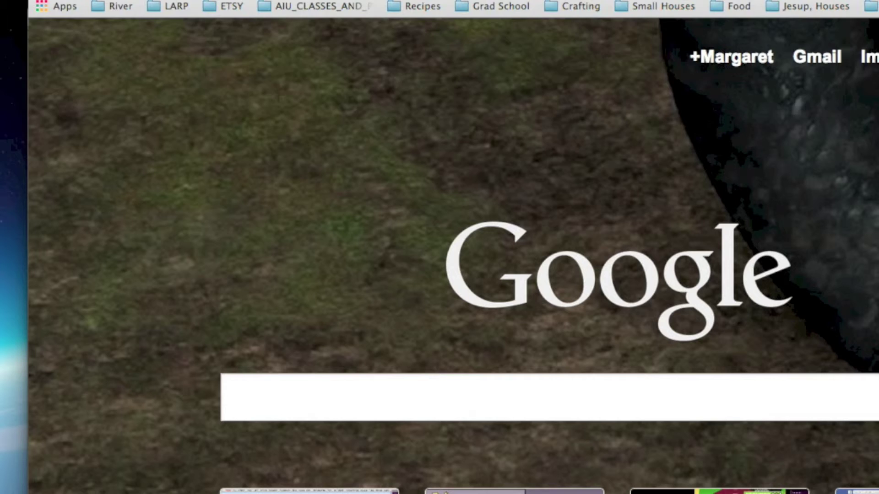
Search Google Images for 'doc brown' and drag the full-size painting out of the browser
{"action": "type", "text": "doc brown"}
{"action": "key", "text": "Return"}
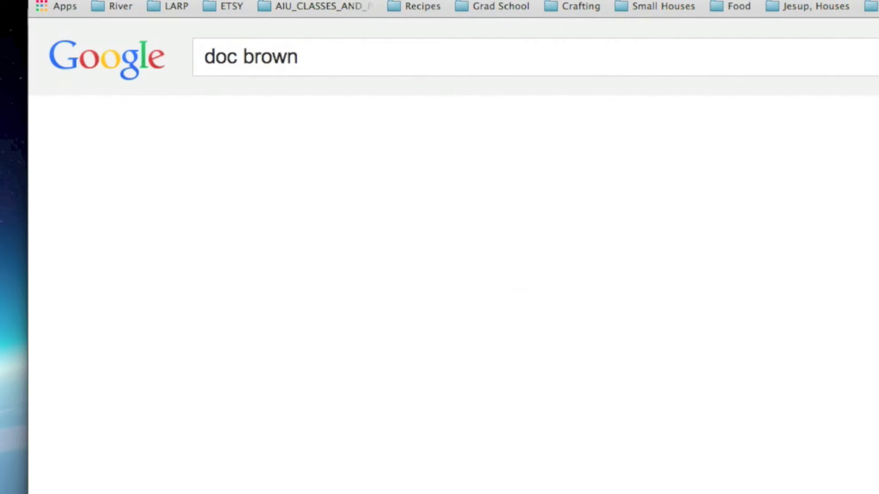
{"action": "left_click", "coordinate": [321, 146]}
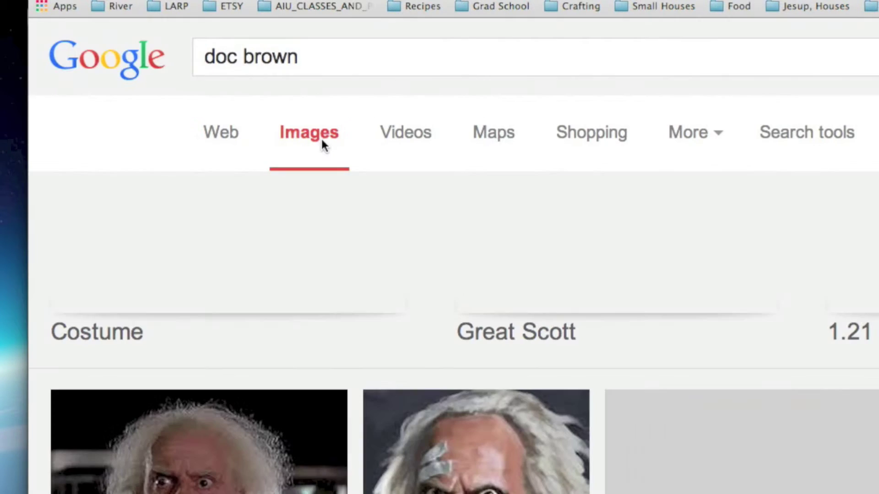
{"action": "scroll", "coordinate": [444, 268], "scroll_direction": "down", "scroll_amount": 2}
{"action": "scroll", "coordinate": [444, 264], "scroll_direction": "down", "scroll_amount": 4}
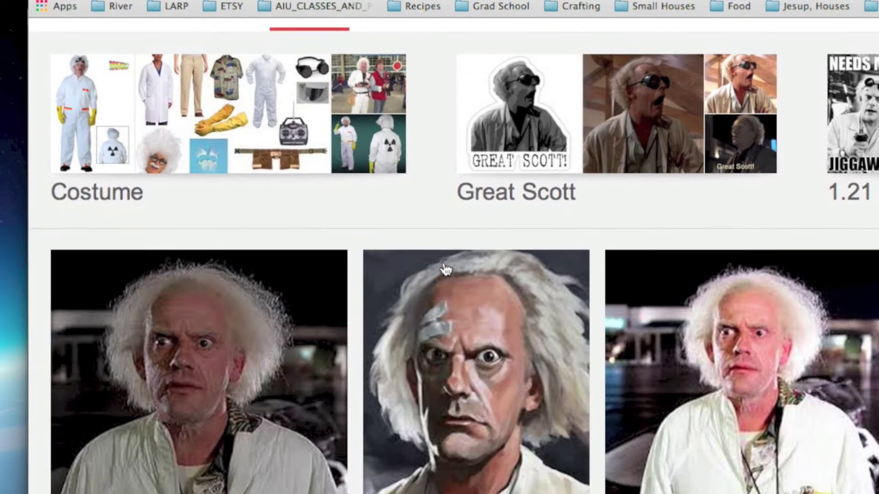
{"action": "left_click", "coordinate": [466, 289]}
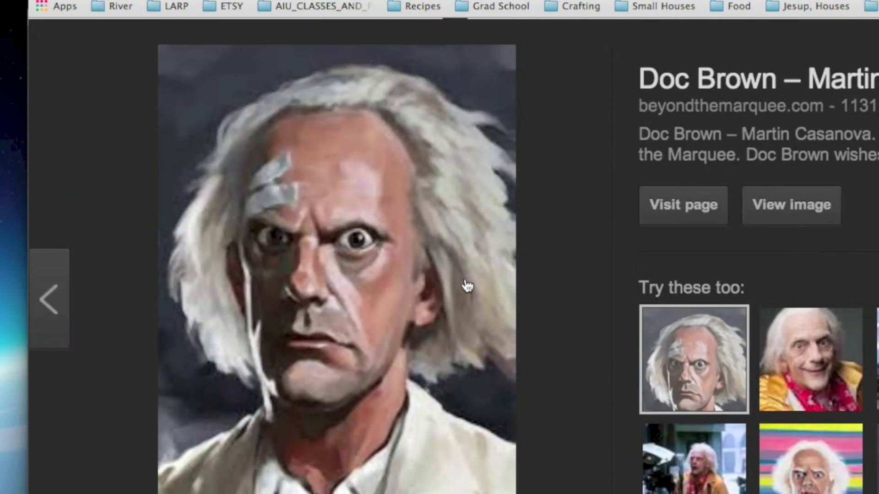
{"action": "left_click", "coordinate": [767, 205]}
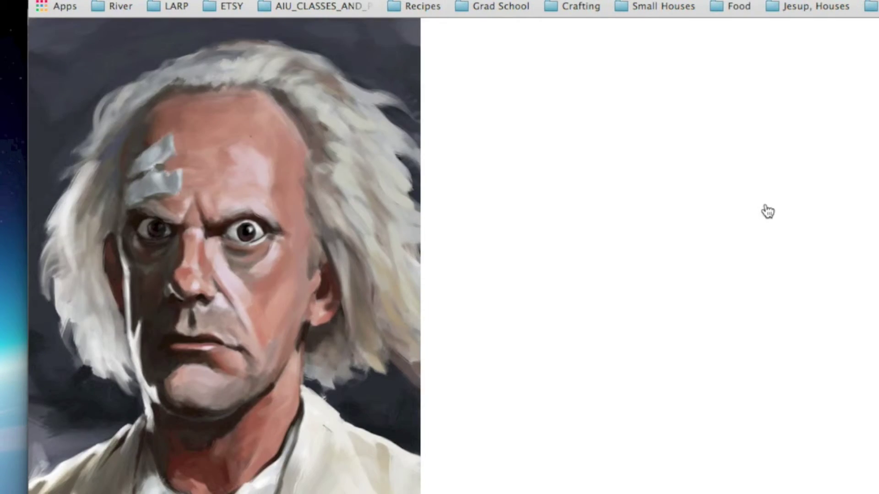
{"action": "left_click_drag", "start_coordinate": [109, 182], "coordinate": [4, 203]}
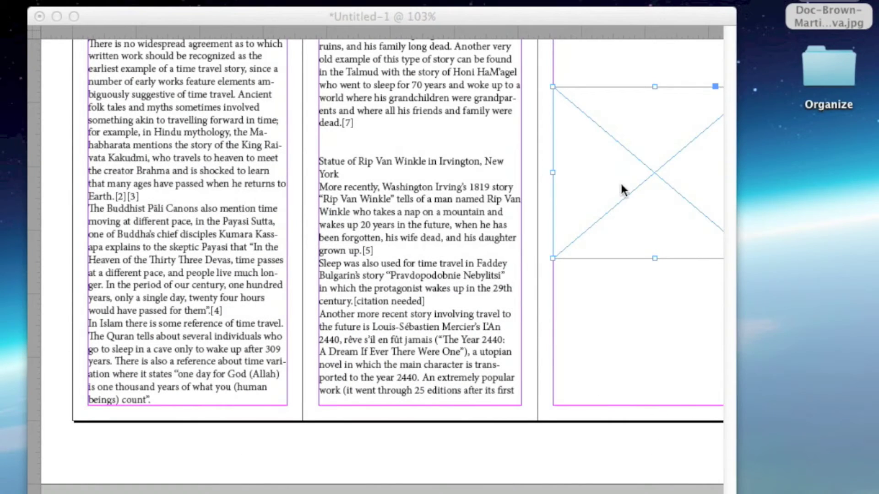
Reorder the floating panel tabs and dock the group with the other panels
{"action": "left_click", "coordinate": [619, 182]}
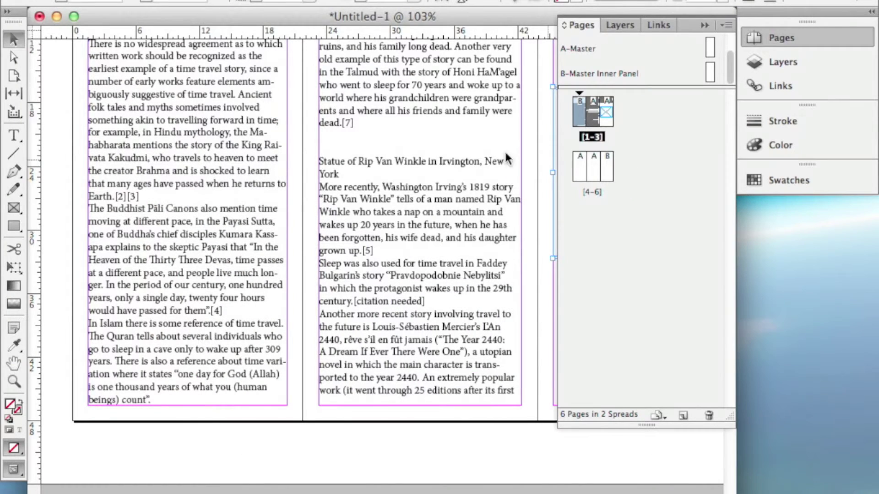
{"action": "mouse_move", "coordinate": [589, 27]}
{"action": "left_mouse_down"}
{"action": "mouse_move", "coordinate": [667, 108]}
{"action": "mouse_move", "coordinate": [584, 23]}
{"action": "mouse_move", "coordinate": [710, 24]}
{"action": "mouse_move", "coordinate": [693, 32]}
{"action": "mouse_move", "coordinate": [781, 120]}
{"action": "mouse_move", "coordinate": [619, 20]}
{"action": "mouse_move", "coordinate": [746, 120]}
{"action": "left_mouse_up"}
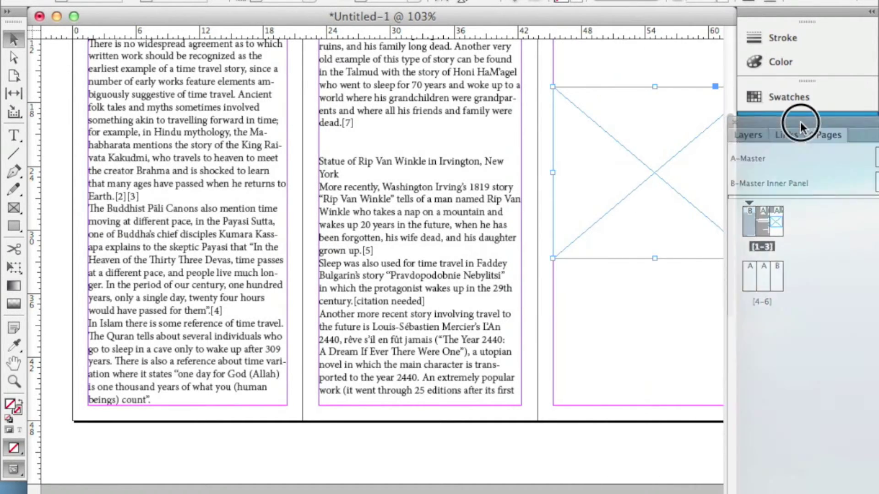
{"action": "left_click_drag", "start_coordinate": [618, 251], "coordinate": [473, 300]}
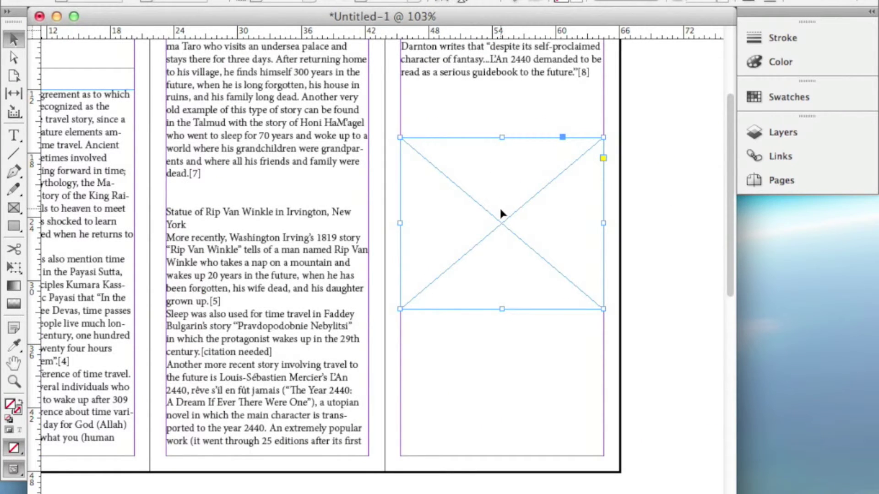
{"action": "key", "text": "super+p"}
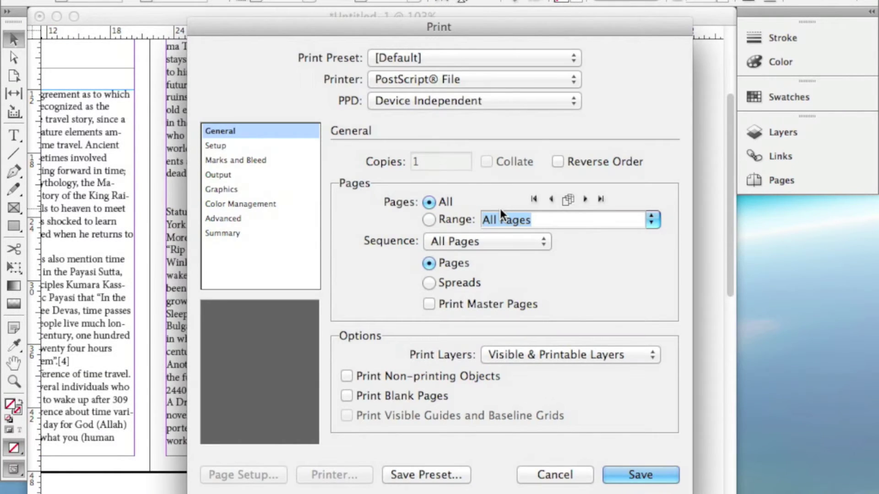
{"action": "left_click", "coordinate": [531, 474]}
Place Doc-Brown-Martin-Casanova.jpg from the Desktop into the empty picture frame
{"action": "left_click", "coordinate": [119, 1]}
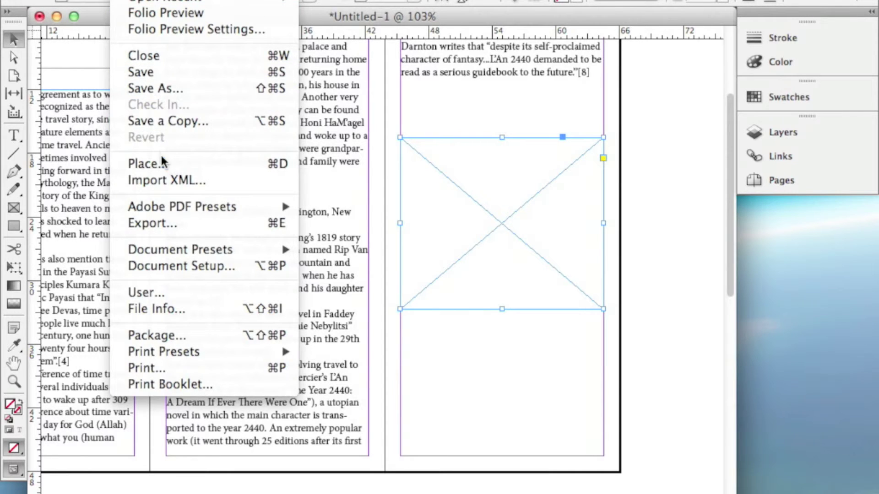
{"action": "left_click", "coordinate": [290, 158]}
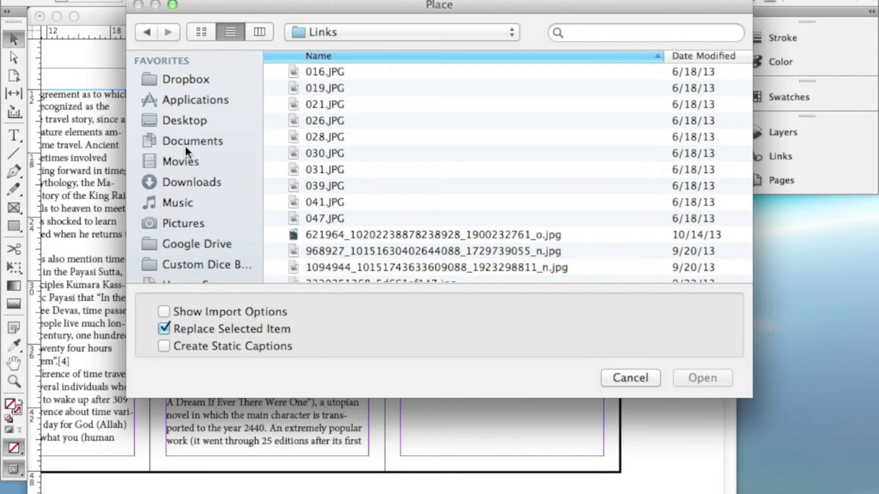
{"action": "scroll", "coordinate": [185, 146], "scroll_direction": "down", "scroll_amount": 1}
{"action": "left_click", "coordinate": [191, 101]}
{"action": "left_click", "coordinate": [356, 72]}
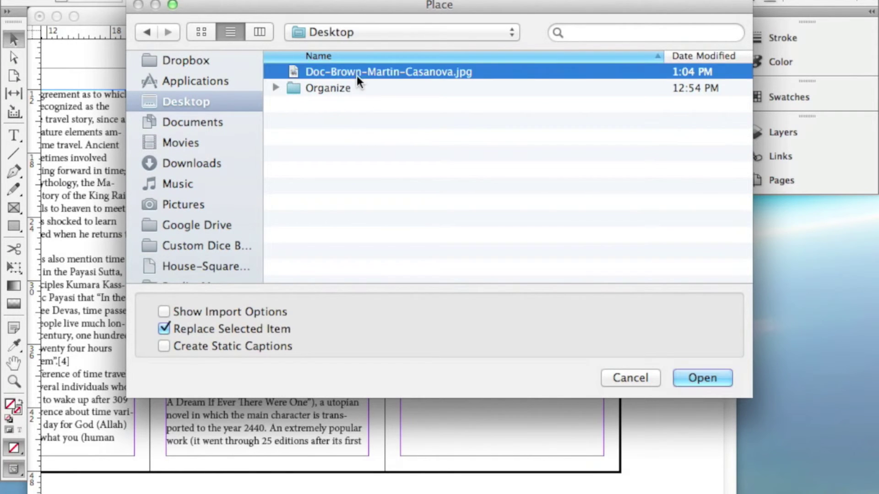
{"action": "left_click", "coordinate": [691, 376]}
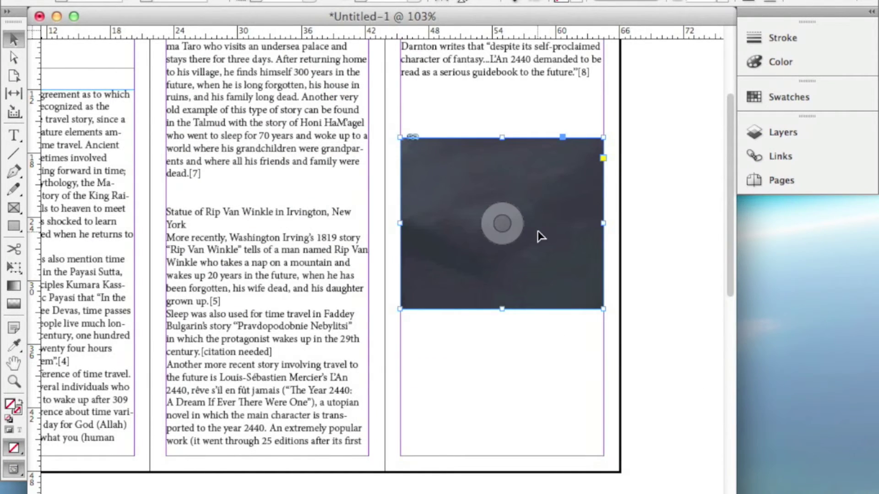
{"action": "scroll", "coordinate": [544, 247], "scroll_direction": "right", "scroll_amount": 3}
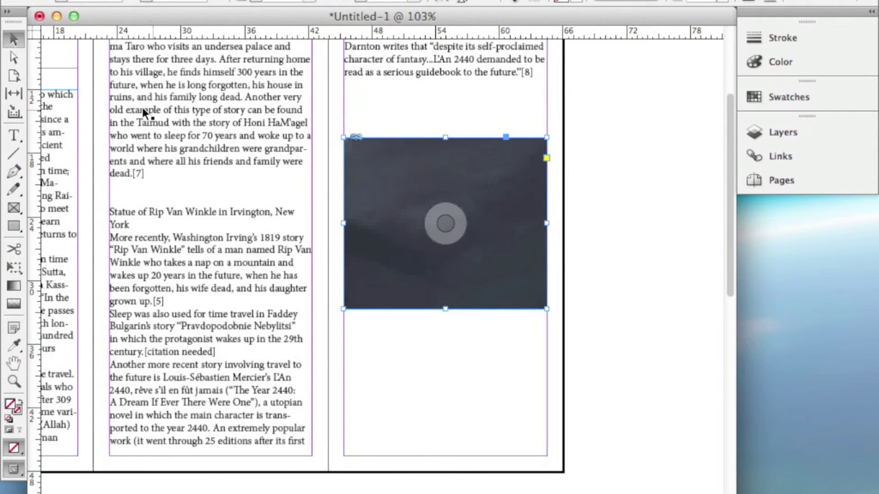
Fill the frame proportionally with the Doc Brown portrait and nudge the image down
{"action": "left_click", "coordinate": [13, 57]}
{"action": "left_click_drag", "start_coordinate": [499, 240], "coordinate": [458, 208]}
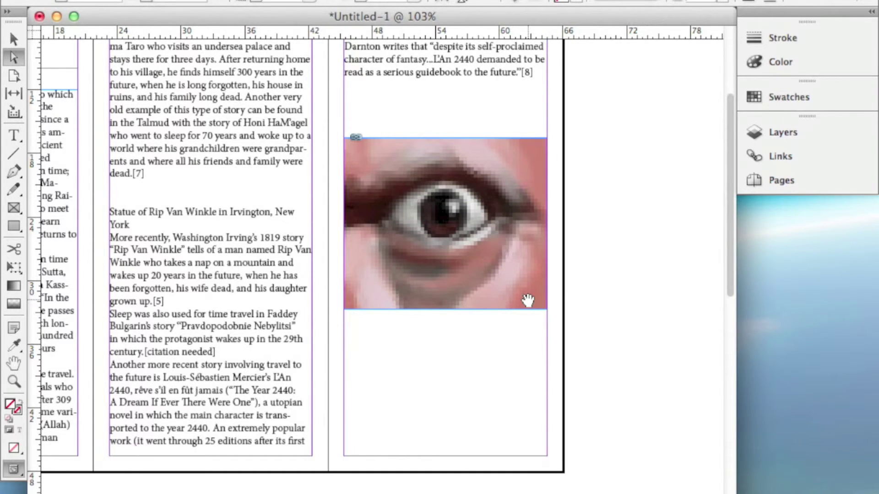
{"action": "key", "text": "v"}
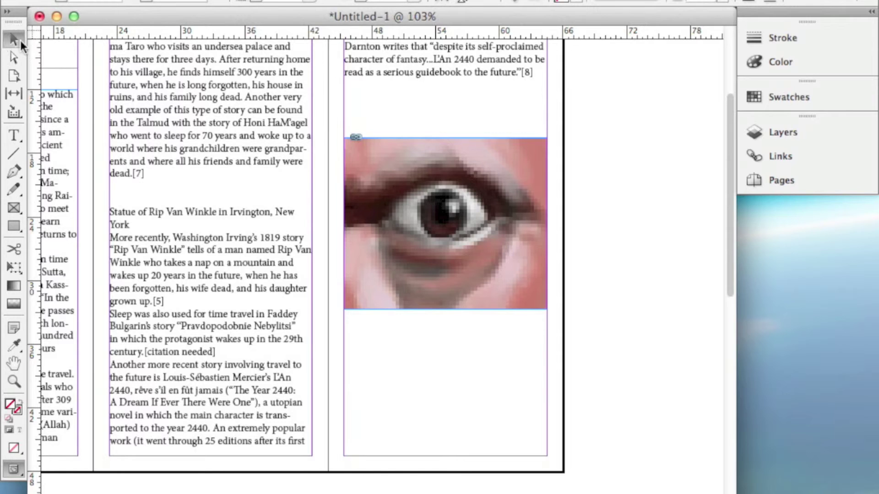
{"action": "right_click", "coordinate": [494, 253]}
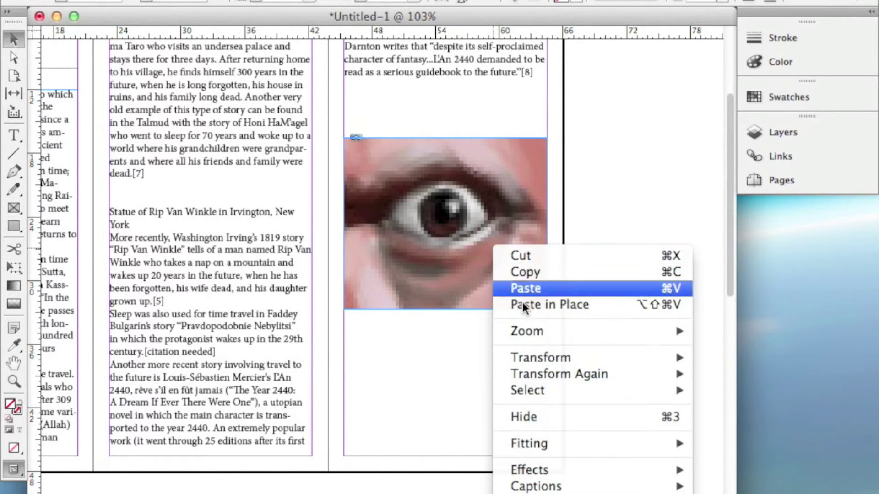
{"action": "mouse_move", "coordinate": [564, 447]}
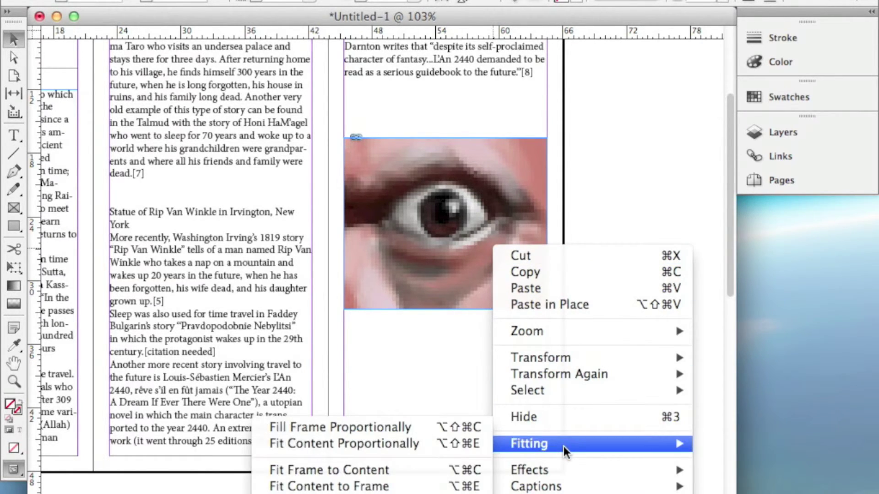
{"action": "left_click", "coordinate": [410, 427]}
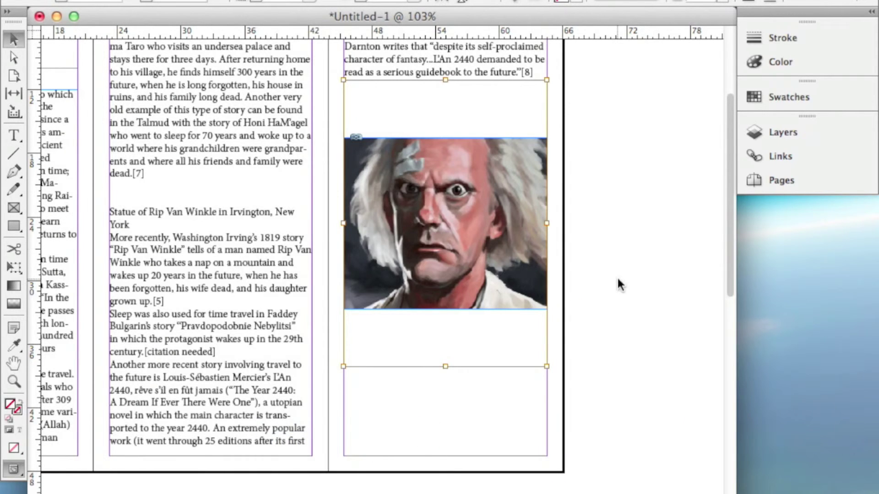
{"action": "left_click_drag", "start_coordinate": [492, 197], "coordinate": [413, 203]}
Extend the picture frame's bottom and top edges to show the head and shoulders
{"action": "left_click", "coordinate": [13, 39]}
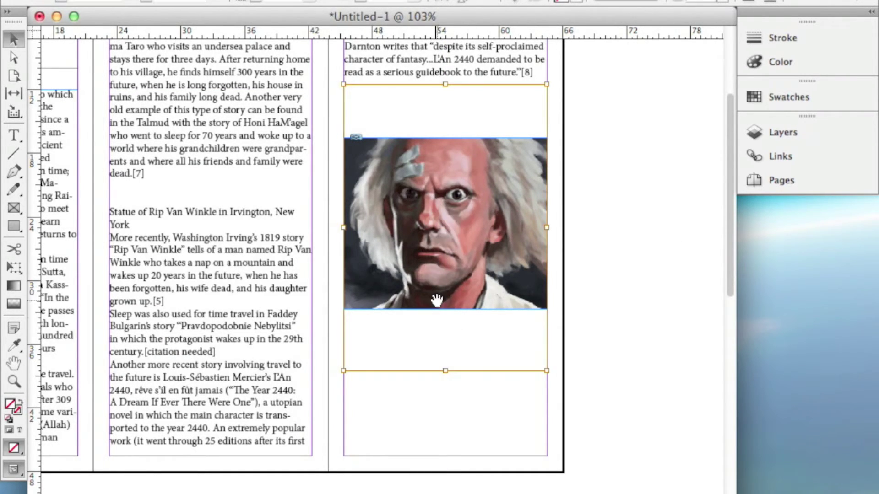
{"action": "left_click", "coordinate": [433, 315]}
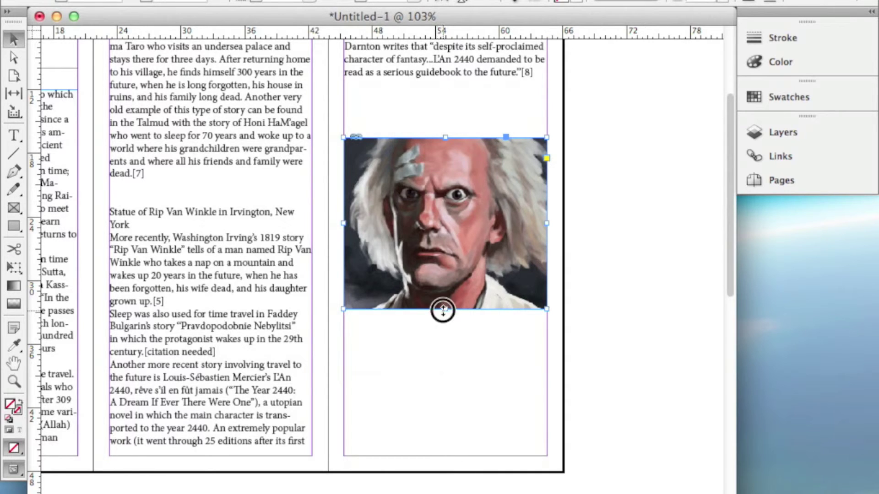
{"action": "left_click_drag", "start_coordinate": [441, 310], "coordinate": [439, 375]}
{"action": "left_click_drag", "start_coordinate": [446, 138], "coordinate": [444, 90]}
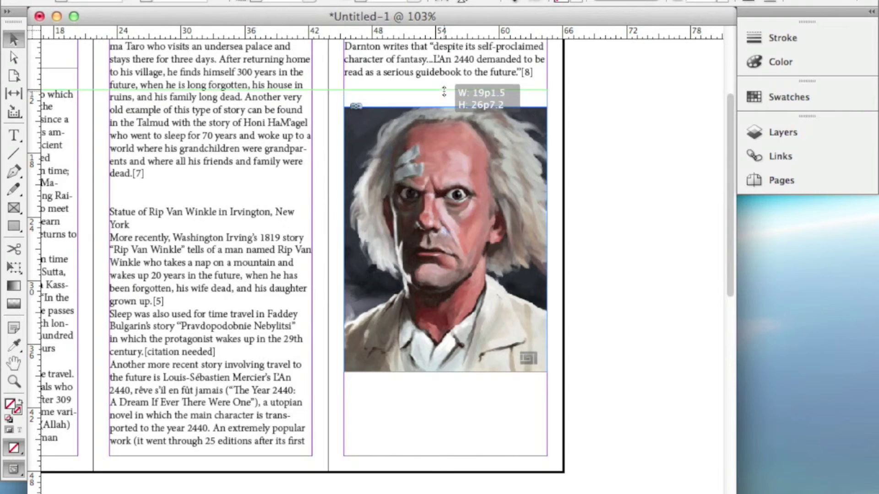
{"action": "left_click_drag", "start_coordinate": [455, 134], "coordinate": [456, 188]}
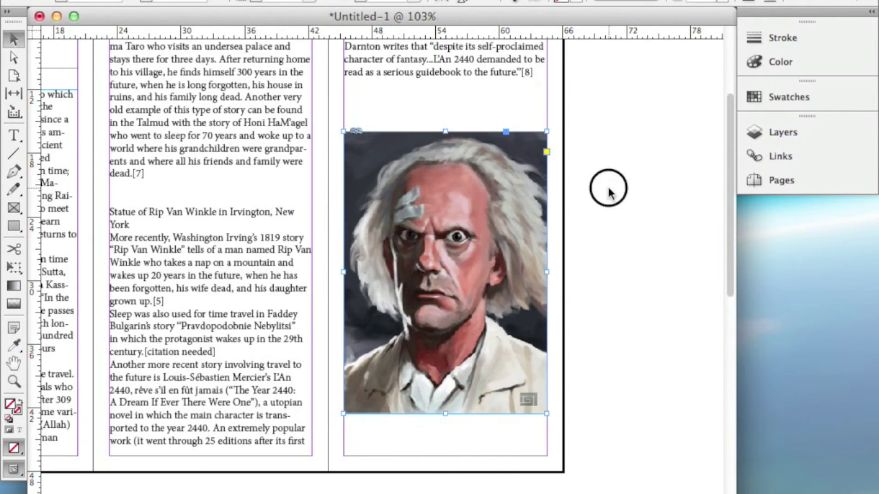
{"action": "scroll", "coordinate": [591, 202], "scroll_direction": "left", "scroll_amount": 10}
{"action": "scroll", "coordinate": [590, 207], "scroll_direction": "right", "scroll_amount": 10}
{"action": "scroll", "coordinate": [590, 207], "scroll_direction": "up", "scroll_amount": 4}
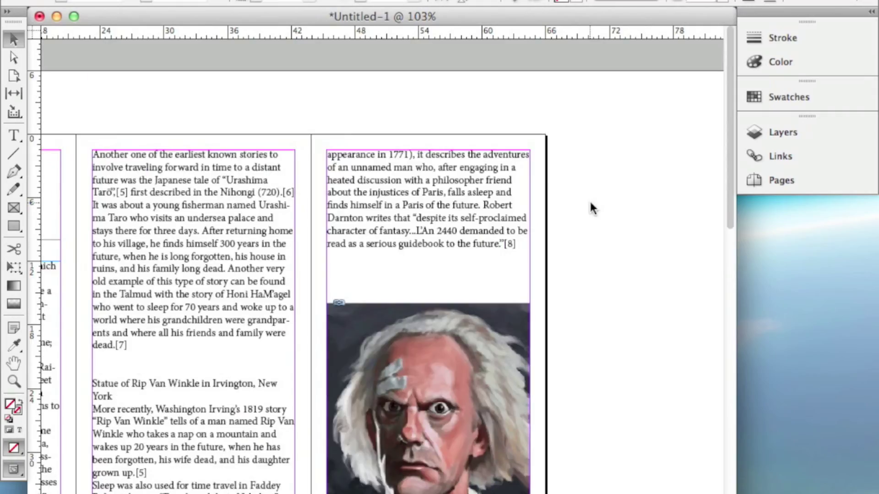
{"action": "scroll", "coordinate": [589, 207], "scroll_direction": "left", "scroll_amount": 6}
{"action": "scroll", "coordinate": [590, 207], "scroll_direction": "down", "scroll_amount": 2}
{"action": "scroll", "coordinate": [589, 199], "scroll_direction": "right", "scroll_amount": 8}
{"action": "scroll", "coordinate": [588, 199], "scroll_direction": "down", "scroll_amount": 4}
{"action": "scroll", "coordinate": [589, 202], "scroll_direction": "up", "scroll_amount": 1}
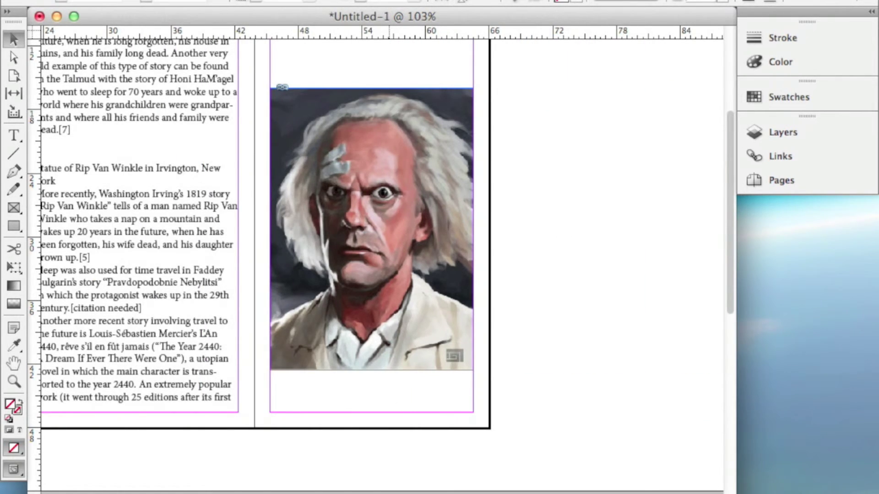
Create a new 10 by 8 inch Illustrator document
{"action": "key", "text": "super+Tab"}
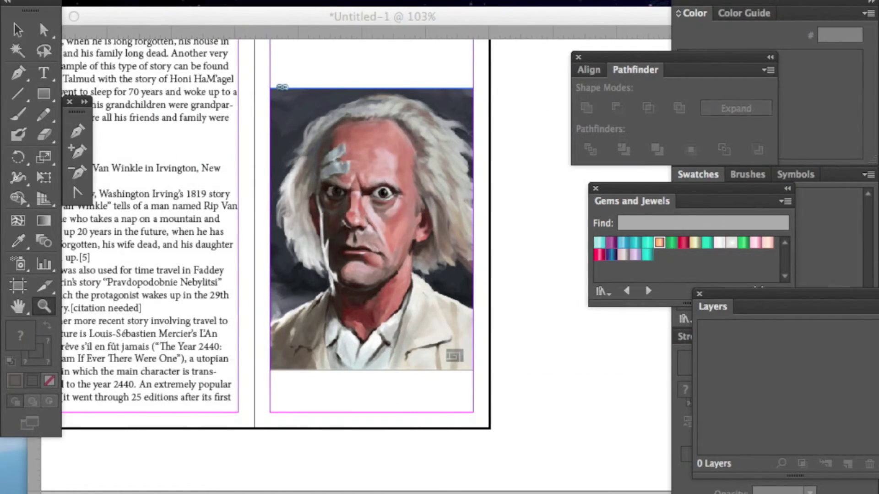
{"action": "left_click", "coordinate": [142, 1]}
{"action": "key", "text": "super+n"}
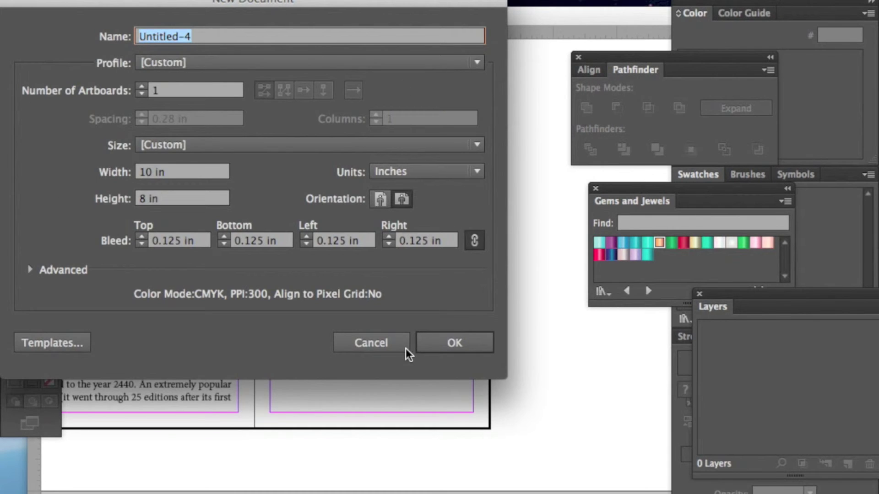
{"action": "left_click", "coordinate": [405, 342]}
Add the LOGO text to the artboard and enlarge it
{"action": "left_click", "coordinate": [43, 73]}
{"action": "left_click", "coordinate": [259, 238]}
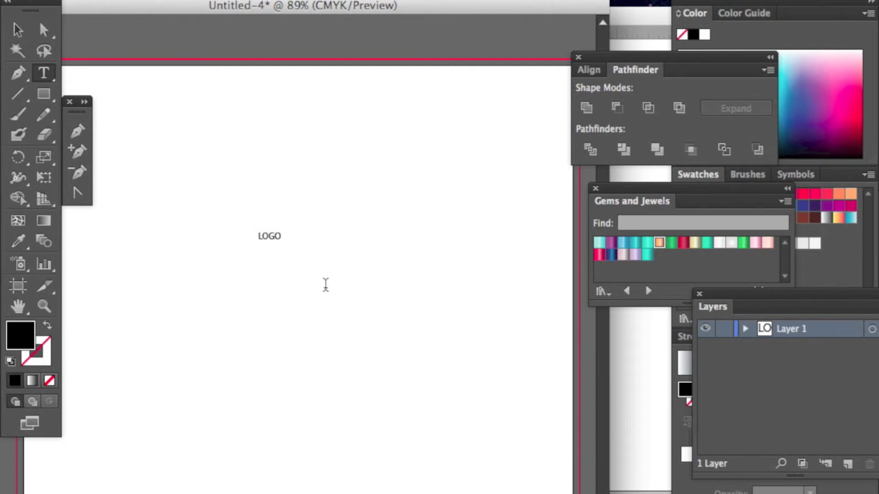
{"action": "key", "text": "Escape"}
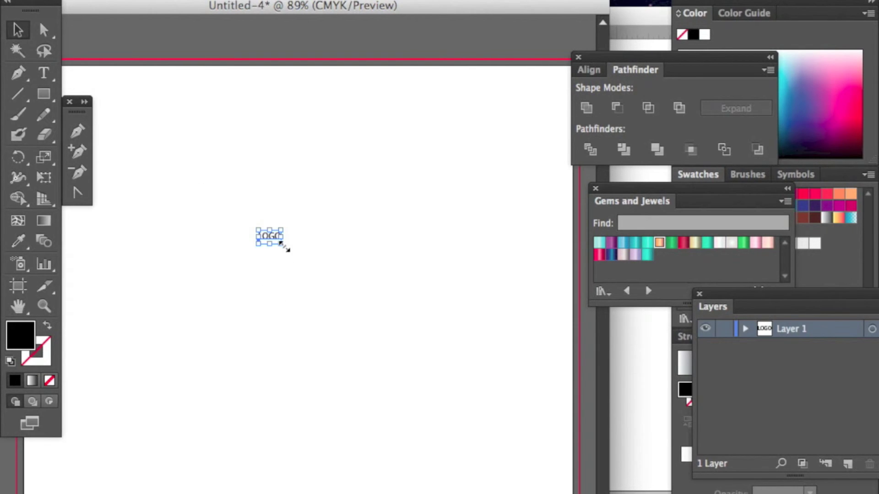
{"action": "left_click_drag", "start_coordinate": [284, 247], "coordinate": [385, 321]}
Draw three overlapping circles to the left of the LOGO text
{"action": "left_click", "coordinate": [45, 105]}
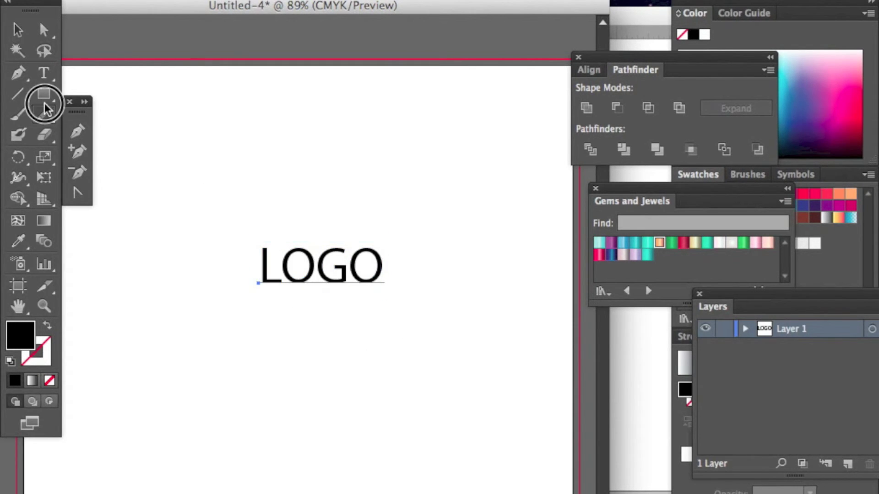
{"action": "mouse_move", "coordinate": [45, 109]}
{"action": "left_mouse_down"}
{"action": "mouse_move", "coordinate": [39, 94]}
{"action": "mouse_move", "coordinate": [78, 113]}
{"action": "mouse_move", "coordinate": [80, 133]}
{"action": "left_mouse_up"}
{"action": "left_click_drag", "start_coordinate": [193, 277], "coordinate": [217, 300]}
{"action": "left_click_drag", "start_coordinate": [204, 238], "coordinate": [238, 272]}
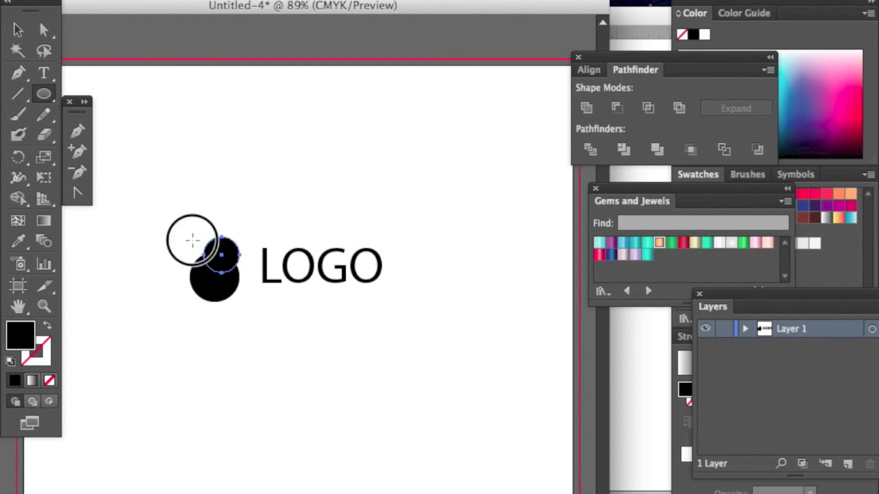
{"action": "left_click_drag", "start_coordinate": [193, 240], "coordinate": [223, 270]}
{"action": "left_click", "coordinate": [18, 29]}
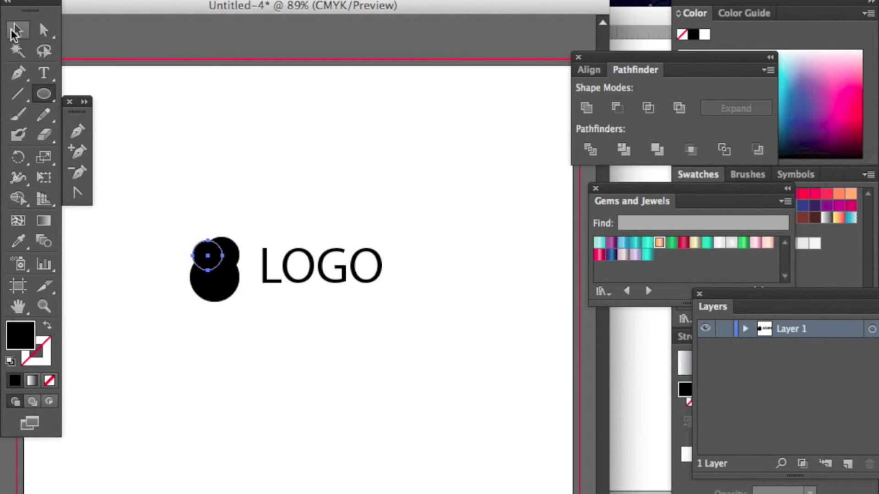
Convert the LOGO text to outlines and unite the overlapping circles with Pathfinder
{"action": "left_click", "coordinate": [312, 272]}
{"action": "right_click", "coordinate": [314, 272]}
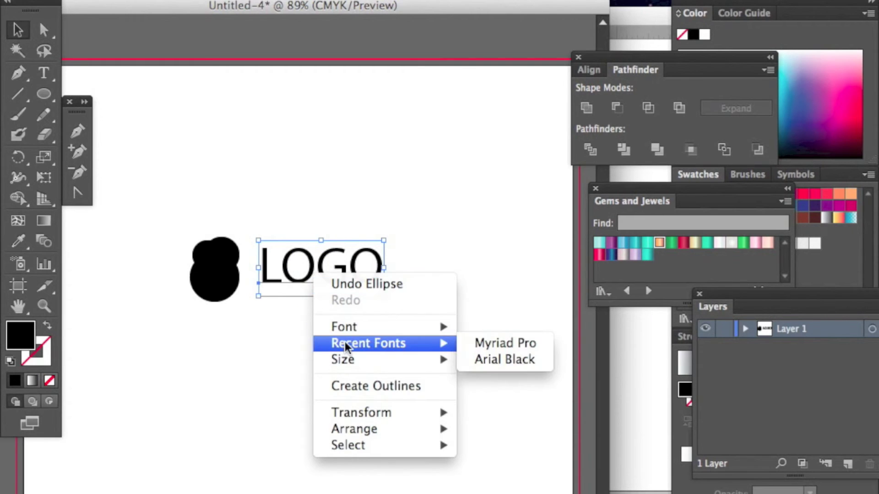
{"action": "left_click", "coordinate": [361, 386]}
{"action": "left_click", "coordinate": [294, 255]}
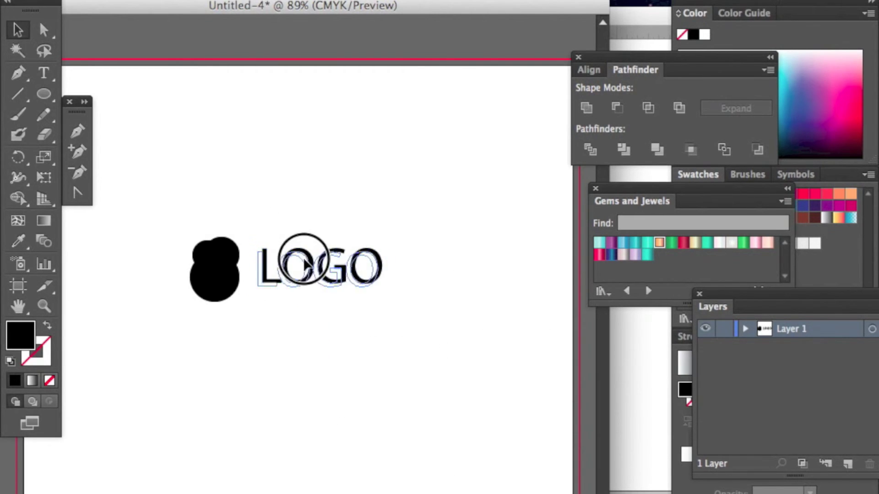
{"action": "left_click_drag", "start_coordinate": [172, 204], "coordinate": [453, 390]}
{"action": "left_click", "coordinate": [587, 110]}
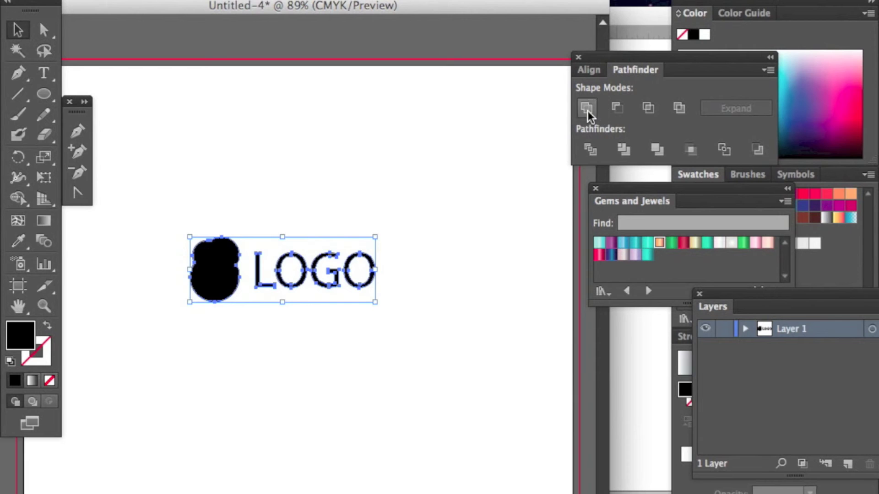
{"action": "left_click", "coordinate": [392, 186]}
{"action": "left_click", "coordinate": [338, 277]}
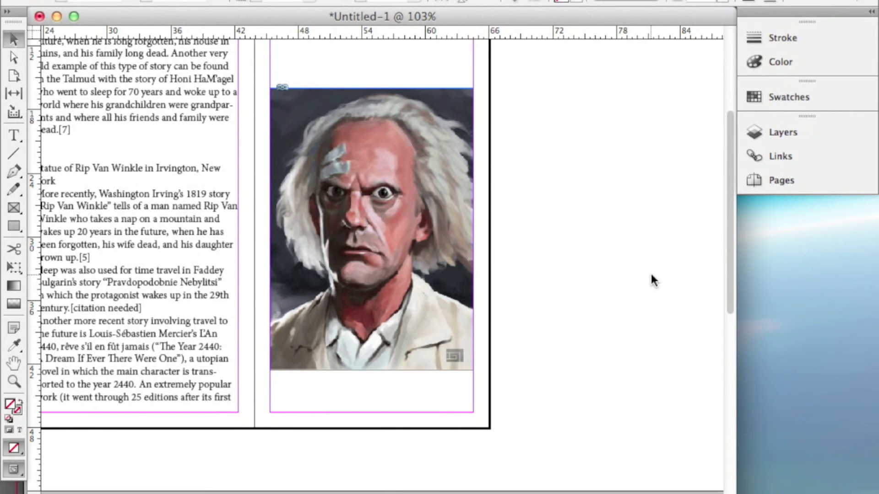
{"action": "key", "text": "super+v"}
{"action": "left_click_drag", "start_coordinate": [405, 265], "coordinate": [474, 146]}
{"action": "scroll", "coordinate": [476, 165], "scroll_direction": "up", "scroll_amount": 5}
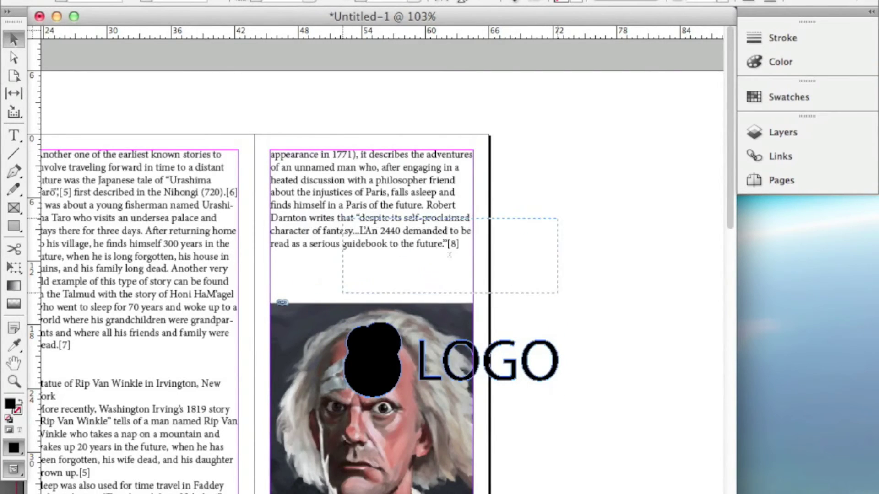
{"action": "left_click_drag", "start_coordinate": [511, 282], "coordinate": [612, 273]}
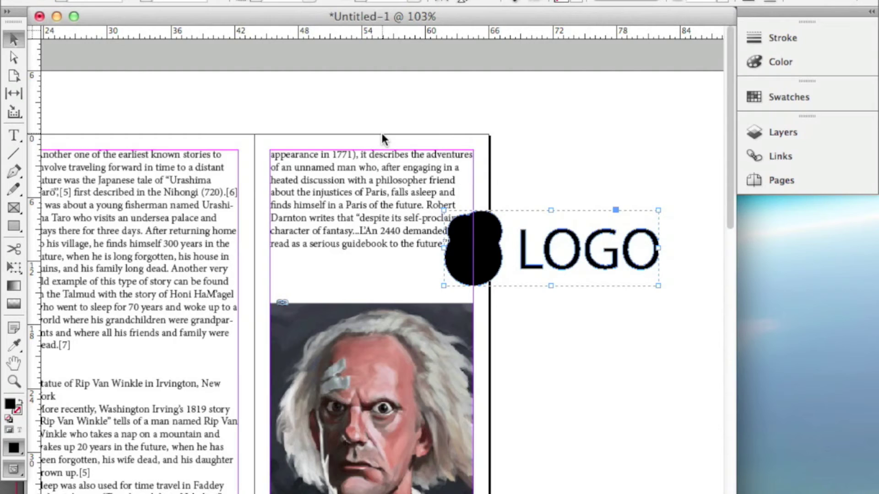
{"action": "double_click", "coordinate": [573, 237]}
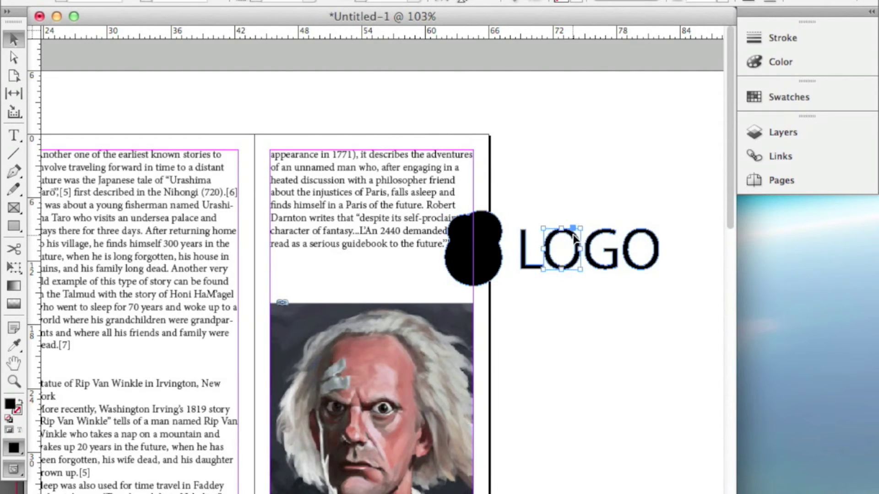
{"action": "left_click_drag", "start_coordinate": [601, 257], "coordinate": [602, 180]}
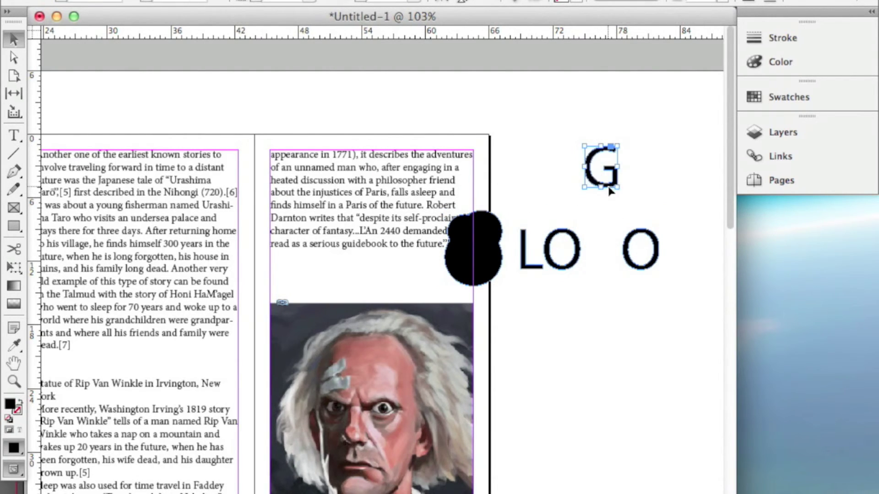
{"action": "key", "text": "super+z"}
{"action": "left_click", "coordinate": [584, 172]}
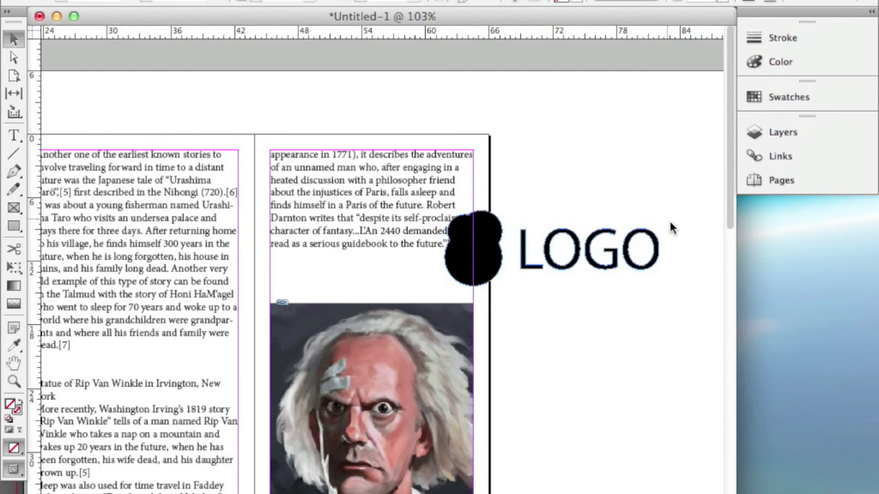
{"action": "left_click", "coordinate": [482, 275]}
{"action": "key", "text": "Delete"}
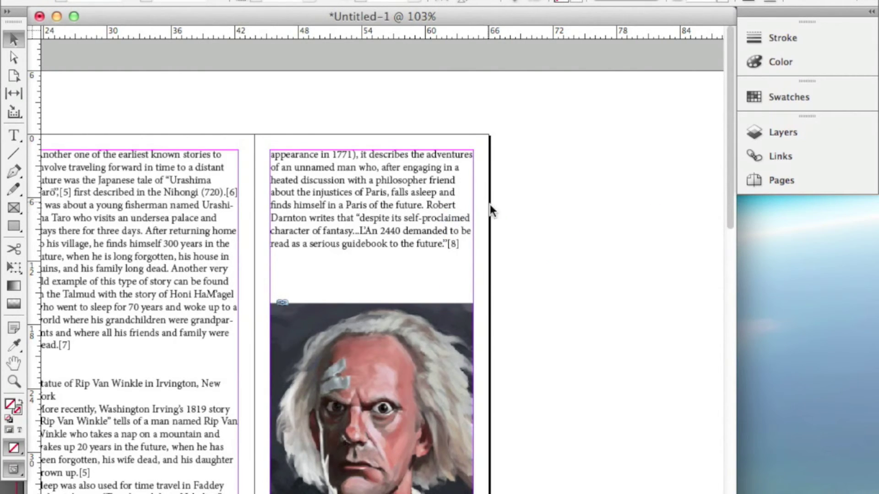
{"action": "scroll", "coordinate": [493, 212], "scroll_direction": "left", "scroll_amount": 5}
Pick the Pen Tool from its flyout and scroll to the blank three-column back spread
{"action": "scroll", "coordinate": [493, 212], "scroll_direction": "down", "scroll_amount": 3}
{"action": "scroll", "coordinate": [493, 213], "scroll_direction": "left", "scroll_amount": 1}
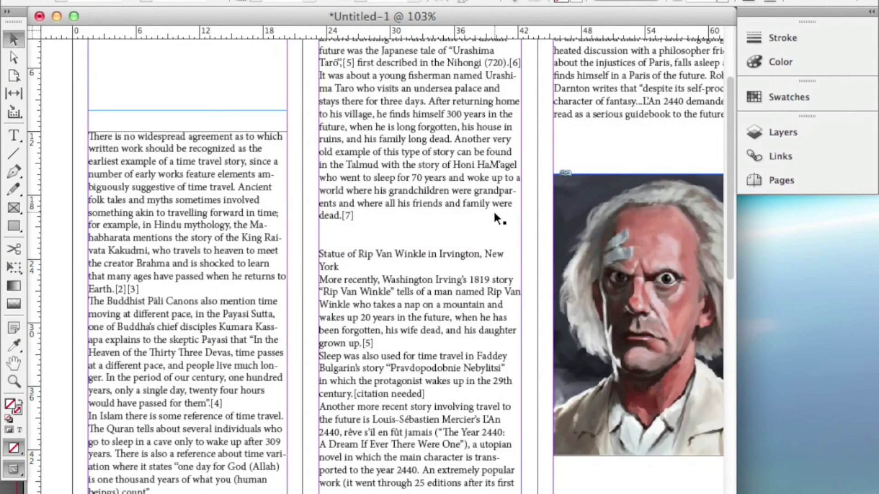
{"action": "scroll", "coordinate": [494, 218], "scroll_direction": "up", "scroll_amount": 2}
{"action": "scroll", "coordinate": [494, 217], "scroll_direction": "right", "scroll_amount": 2}
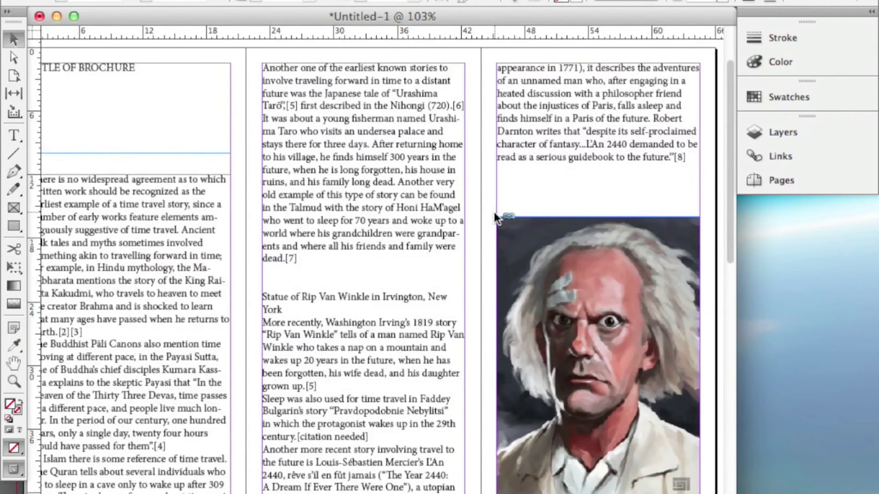
{"action": "left_click", "coordinate": [20, 170]}
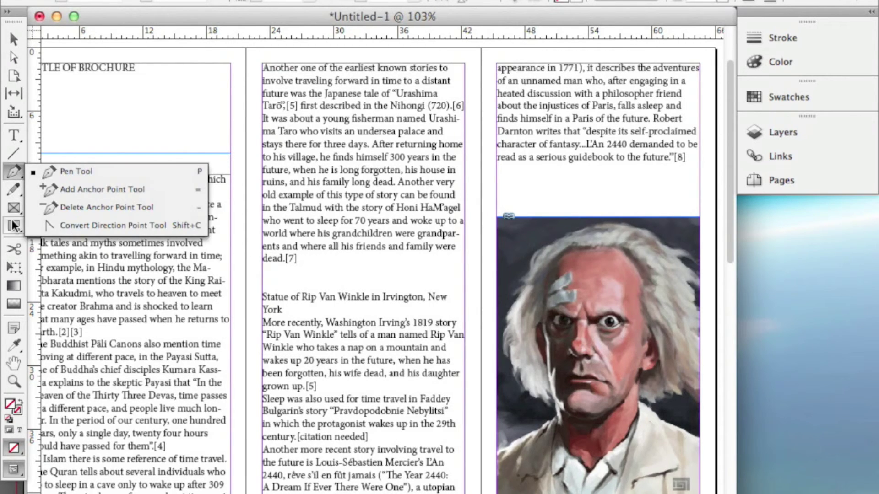
{"action": "left_click", "coordinate": [8, 173]}
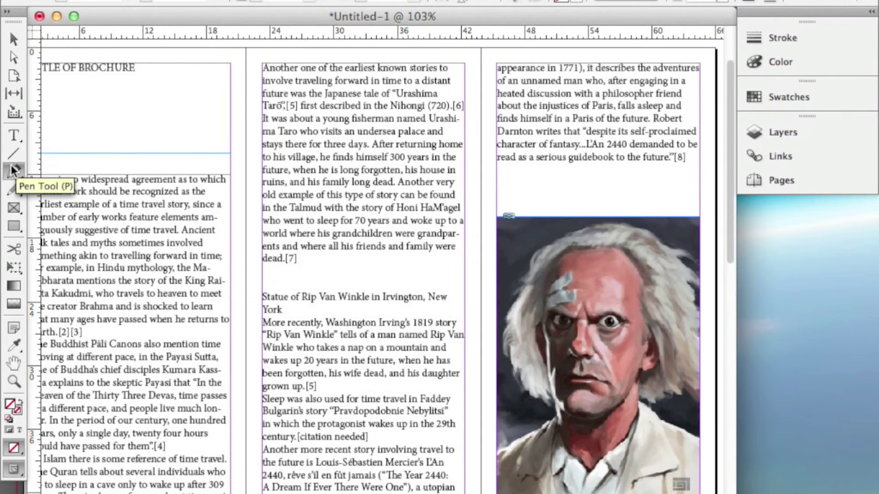
{"action": "left_click", "coordinate": [12, 171]}
{"action": "scroll", "coordinate": [369, 29], "scroll_direction": "right", "scroll_amount": 5}
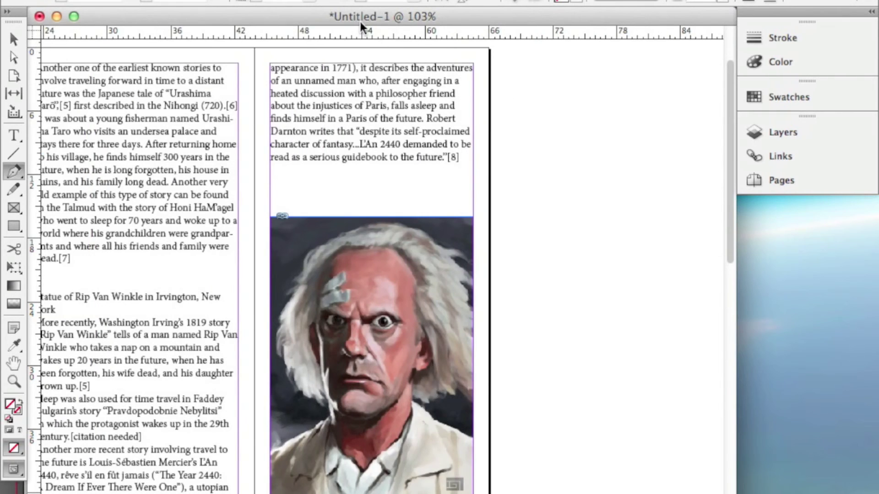
{"action": "scroll", "coordinate": [359, 185], "scroll_direction": "left", "scroll_amount": 5}
{"action": "scroll", "coordinate": [362, 185], "scroll_direction": "down", "scroll_amount": 10}
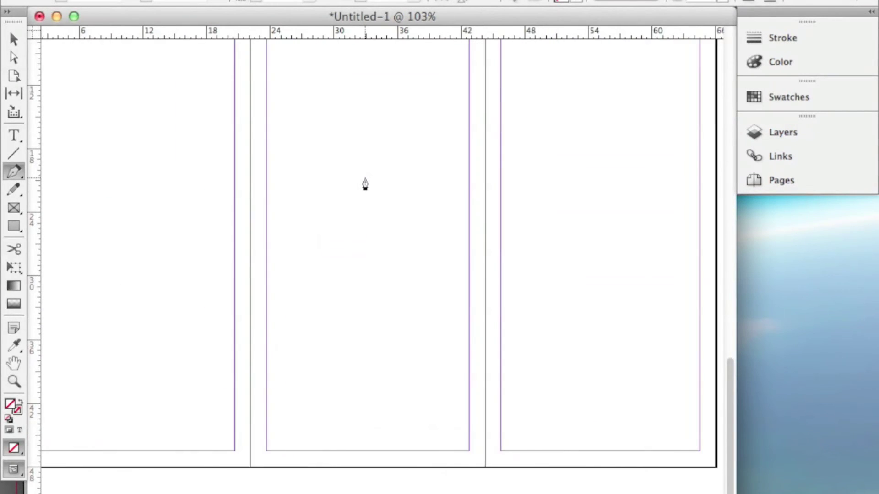
{"action": "scroll", "coordinate": [364, 185], "scroll_direction": "right", "scroll_amount": 2}
{"action": "scroll", "coordinate": [366, 184], "scroll_direction": "up", "scroll_amount": 5}
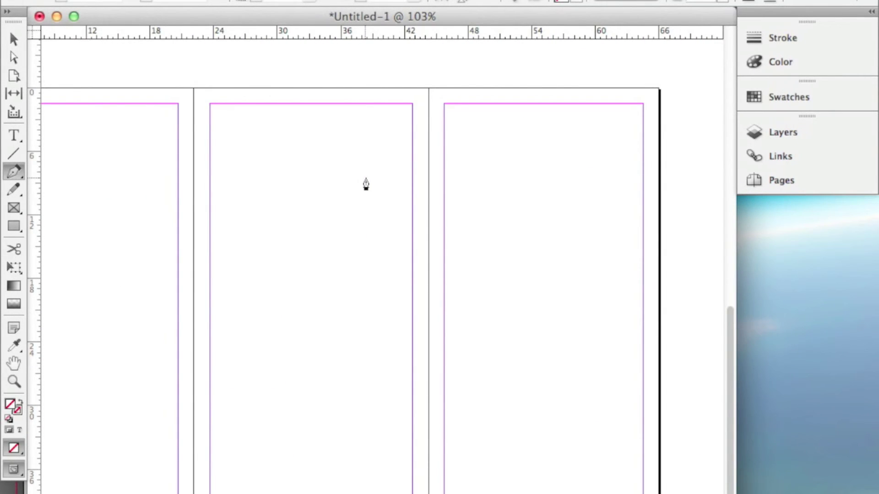
Draw a text frame at the top of the right panel reading 'COVER IMAGE AND TEXT'
{"action": "left_click", "coordinate": [14, 135]}
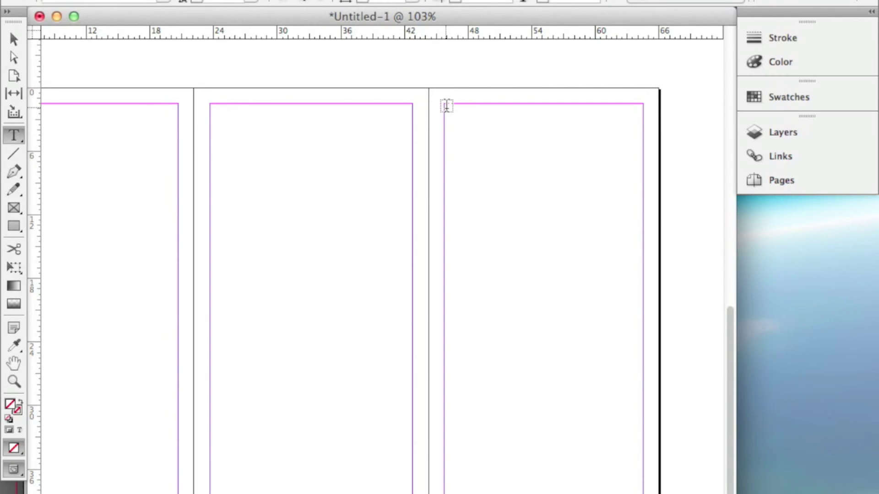
{"action": "left_click_drag", "start_coordinate": [445, 107], "coordinate": [636, 221]}
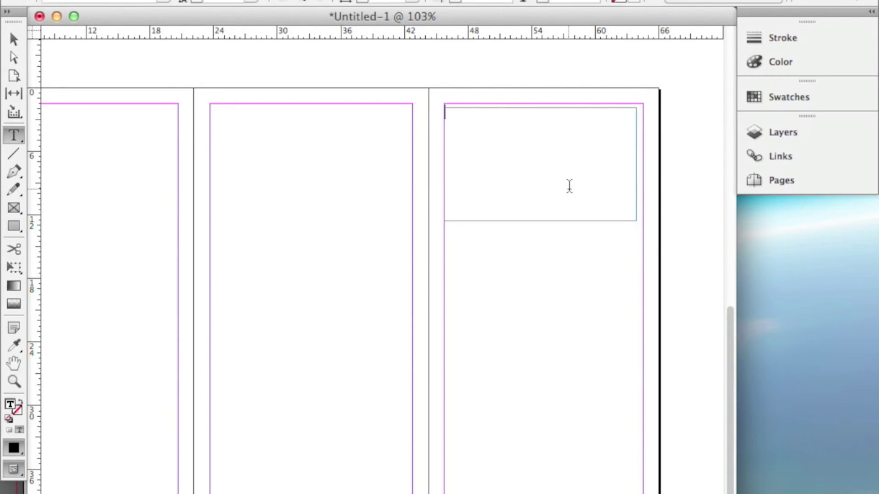
{"action": "type", "text": "COVER IMAGE AND TEXT"}
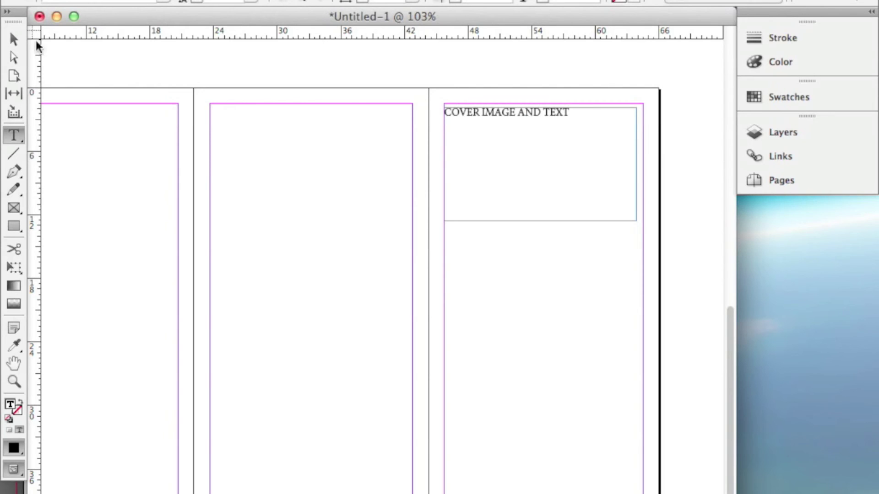
{"action": "left_click", "coordinate": [13, 40]}
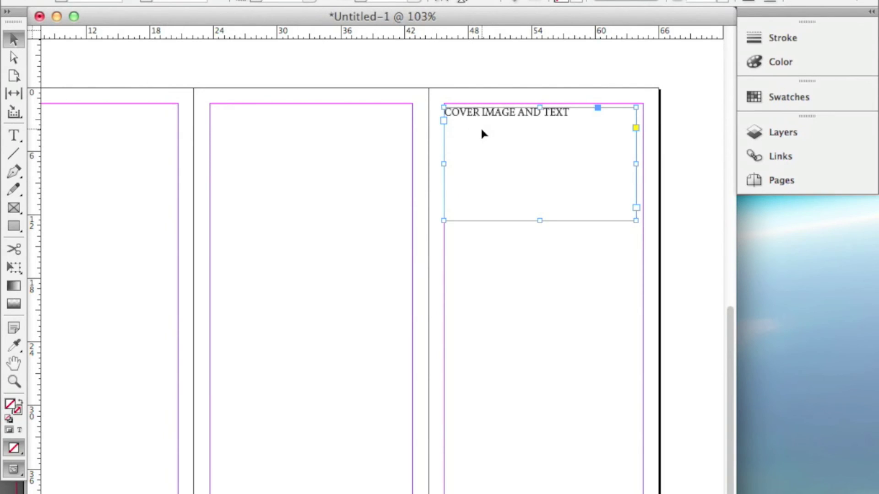
Add a horizontal guide at 7p3 and snap the text frame to the right and top margins
{"action": "scroll", "coordinate": [481, 133], "scroll_direction": "left", "scroll_amount": 3}
{"action": "left_click_drag", "start_coordinate": [397, 34], "coordinate": [393, 216]}
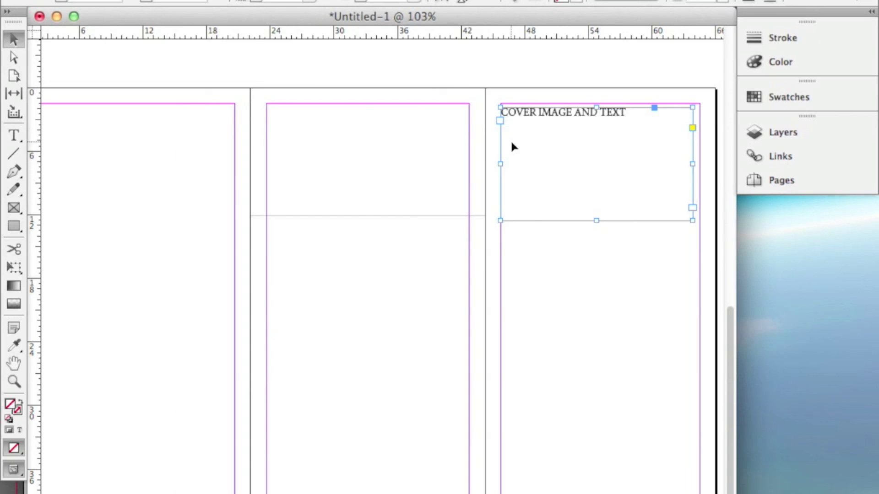
{"action": "scroll", "coordinate": [510, 139], "scroll_direction": "right", "scroll_amount": 5}
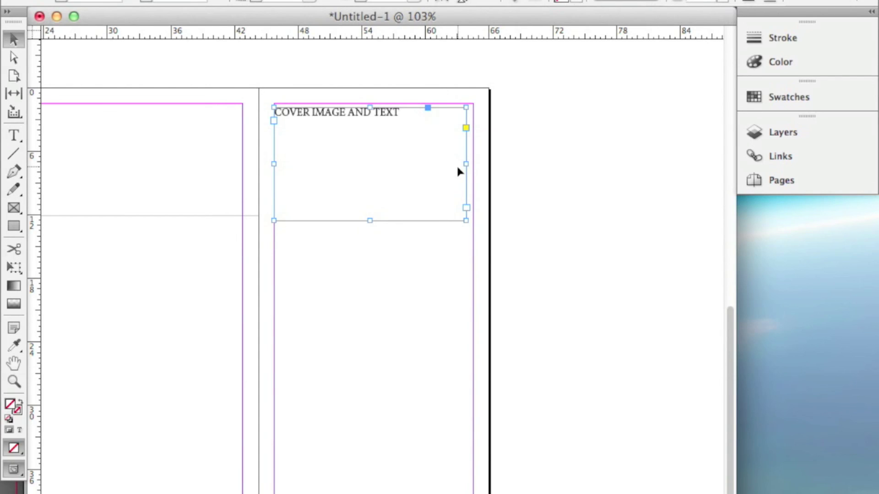
{"action": "left_click_drag", "start_coordinate": [466, 163], "coordinate": [473, 164]}
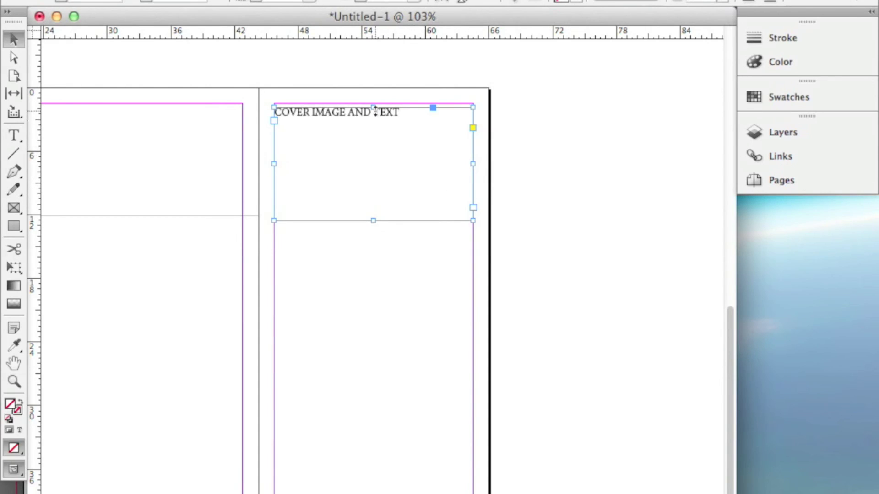
{"action": "left_click_drag", "start_coordinate": [396, 112], "coordinate": [396, 108]}
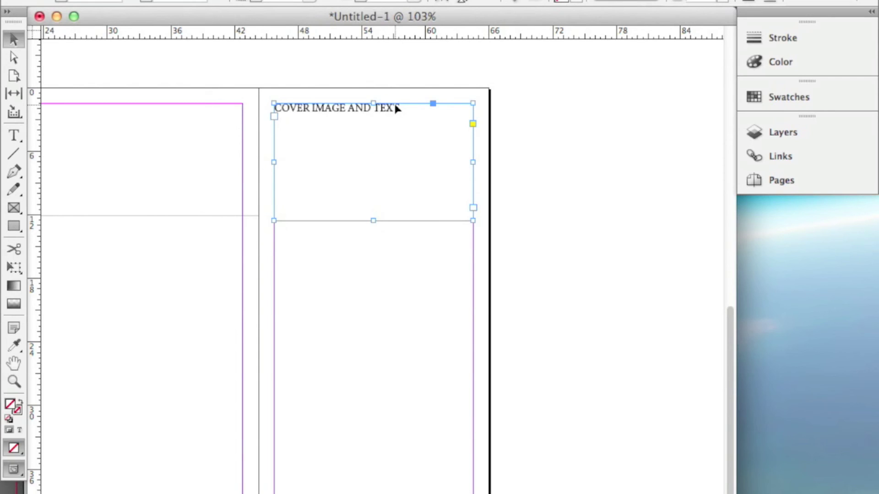